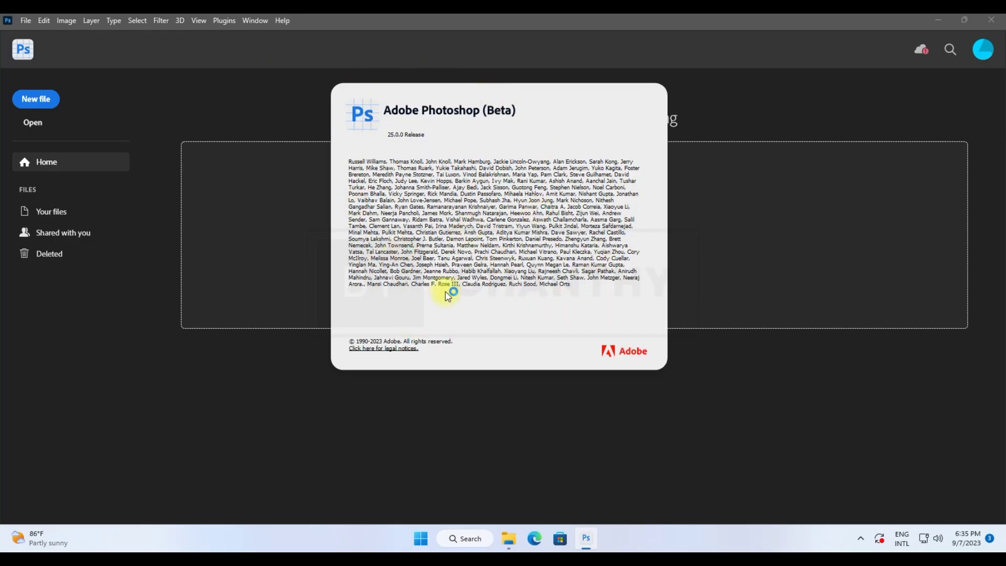
Step: Close the credits screen and start a new document from the File menu
click(530, 305)
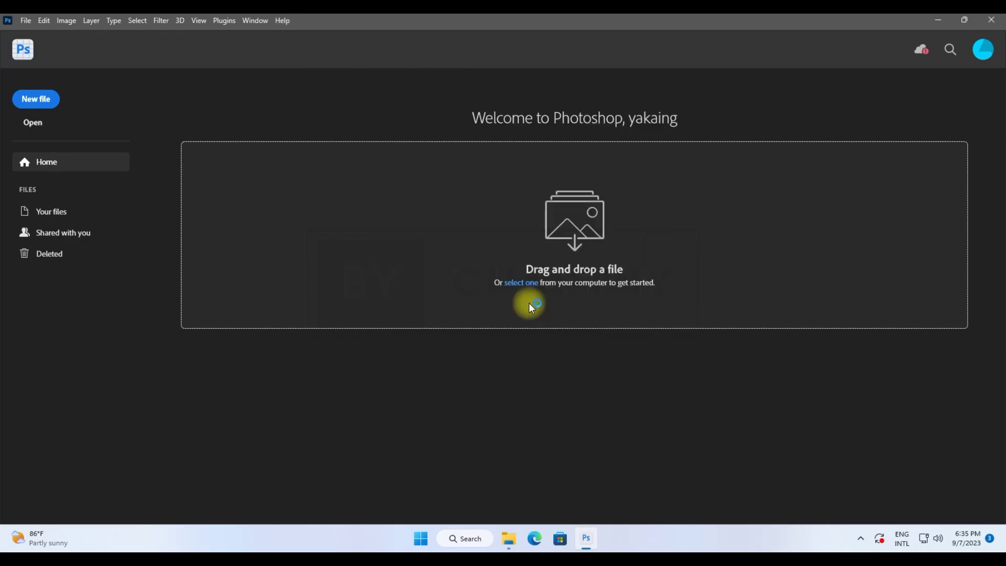
click(31, 21)
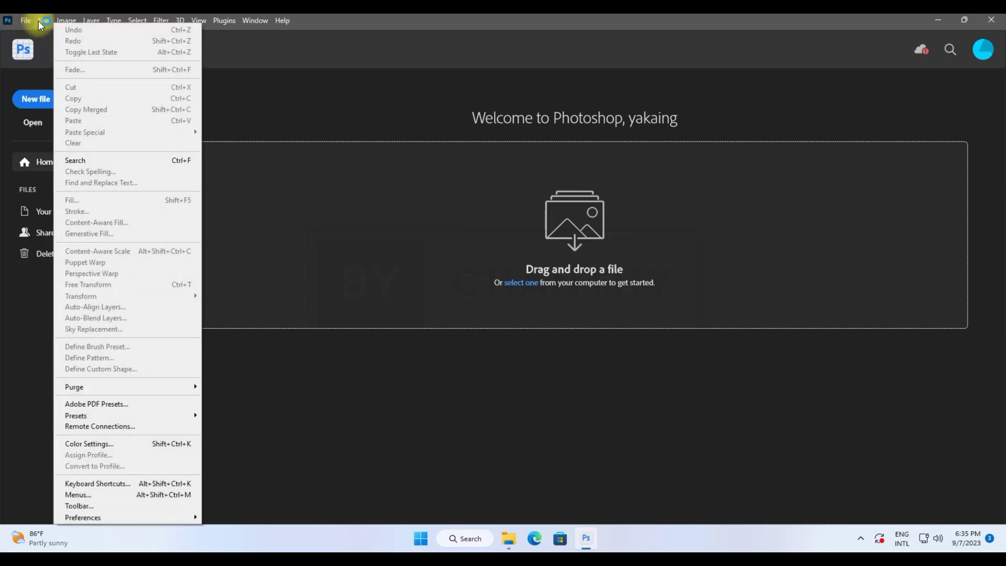
click(26, 33)
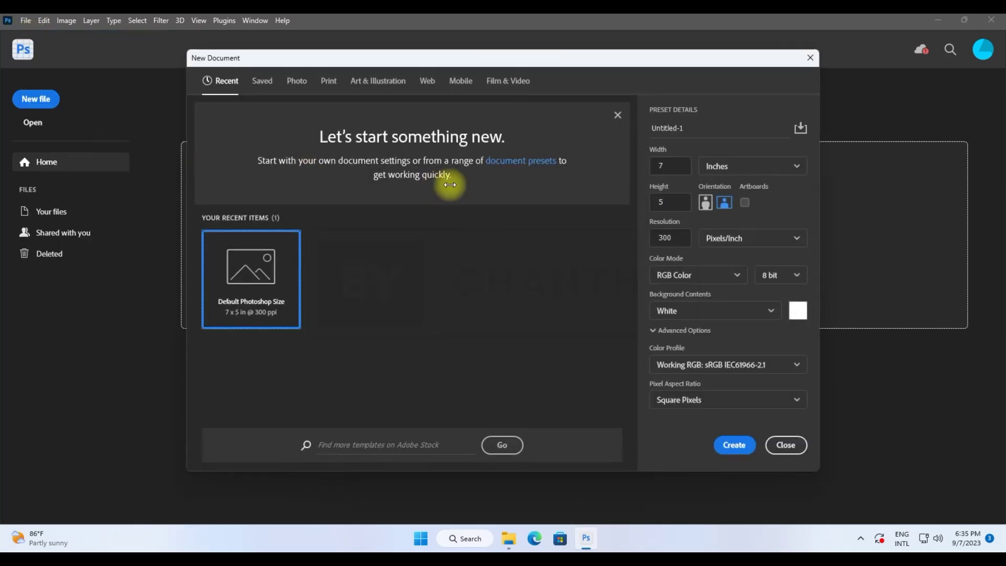
Step: Reopen the New Document dialog and browse the Saved, Photo and Print presets
click(810, 58)
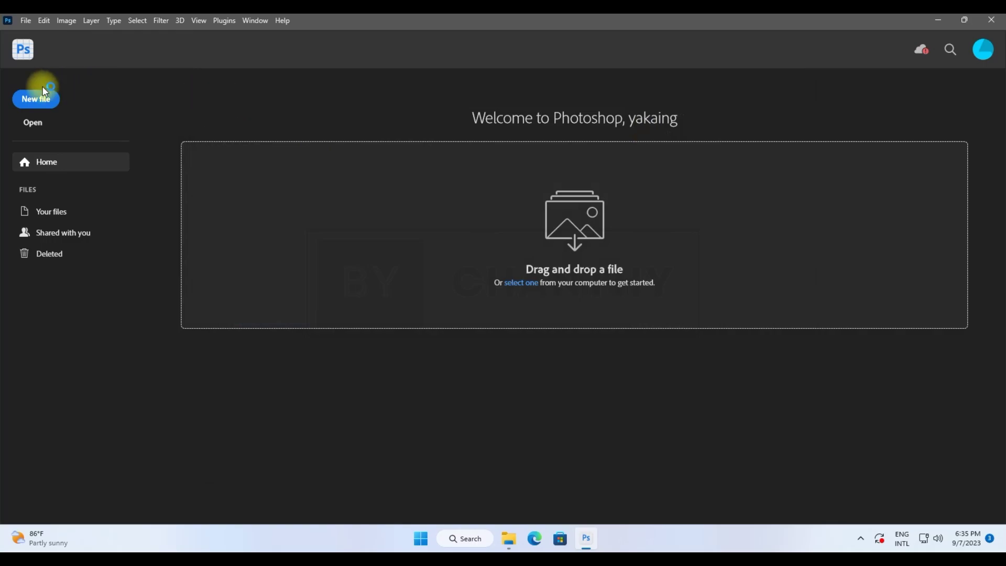
click(44, 101)
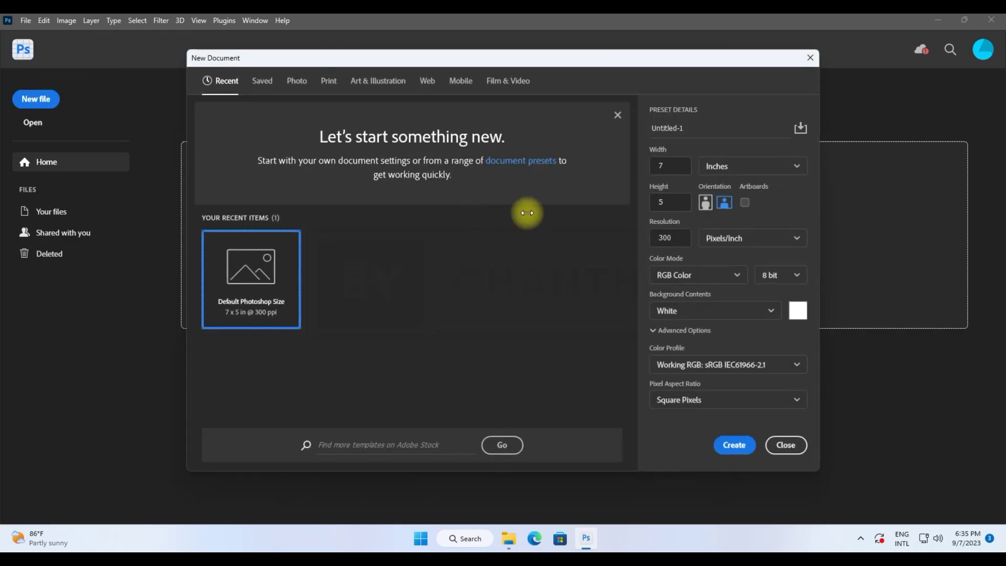
click(260, 84)
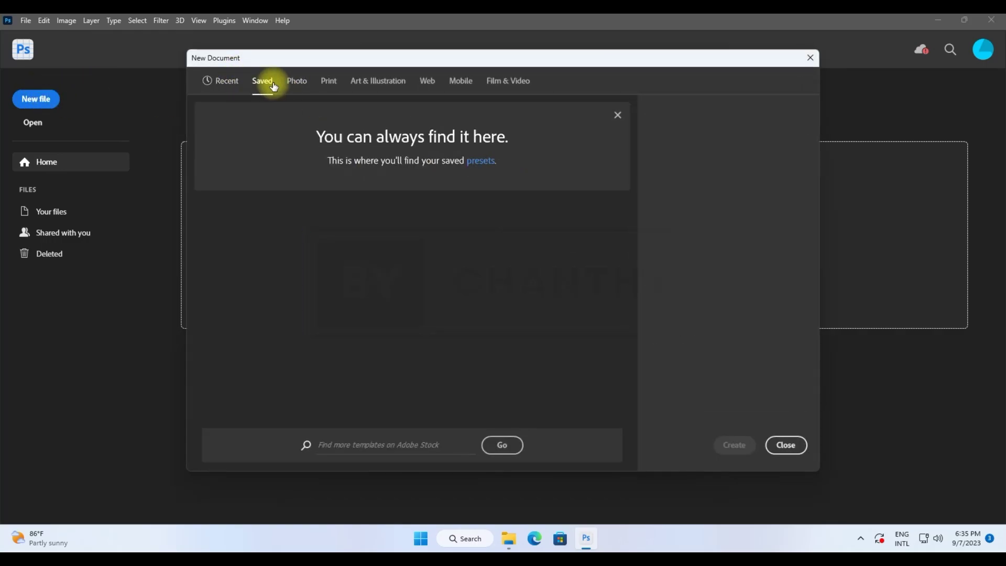
click(297, 83)
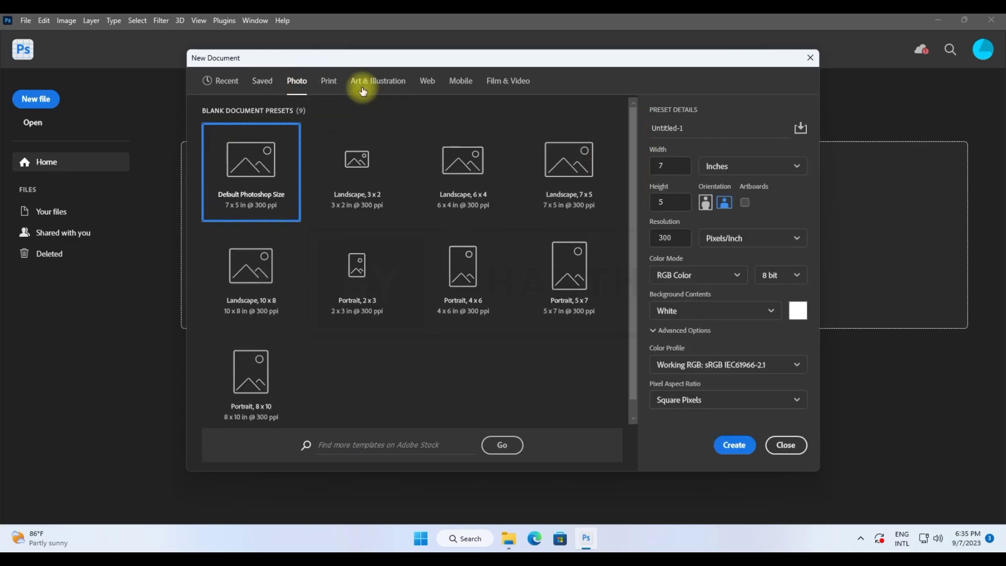
click(329, 81)
Step: Browse the Art & Illustration and Web presets, then scroll through the mobile presets like iPhone X
click(399, 84)
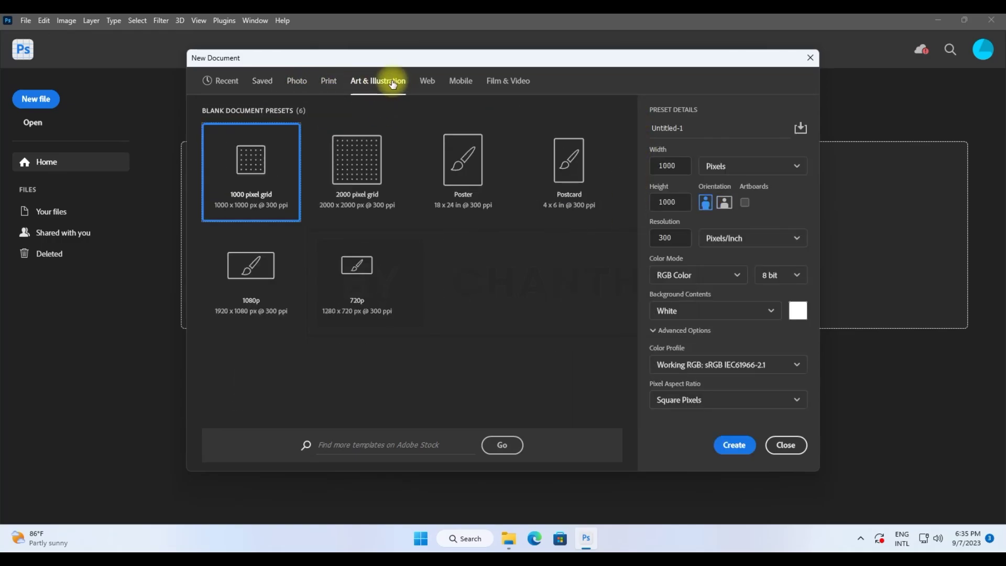
click(428, 83)
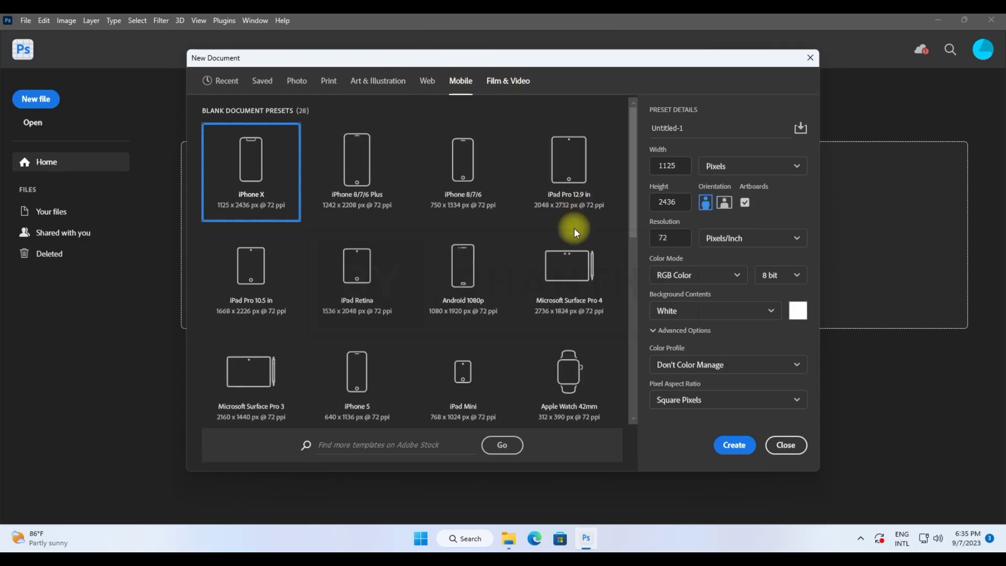
scroll(574, 227, down, 2)
scroll(593, 259, down, 4)
scroll(618, 300, down, 3)
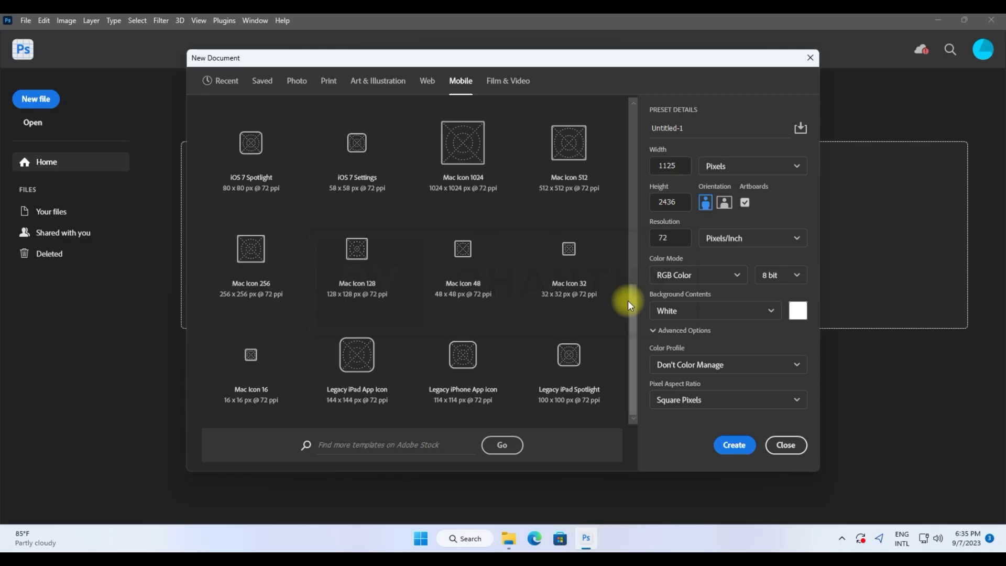
drag(630, 315, 633, 243)
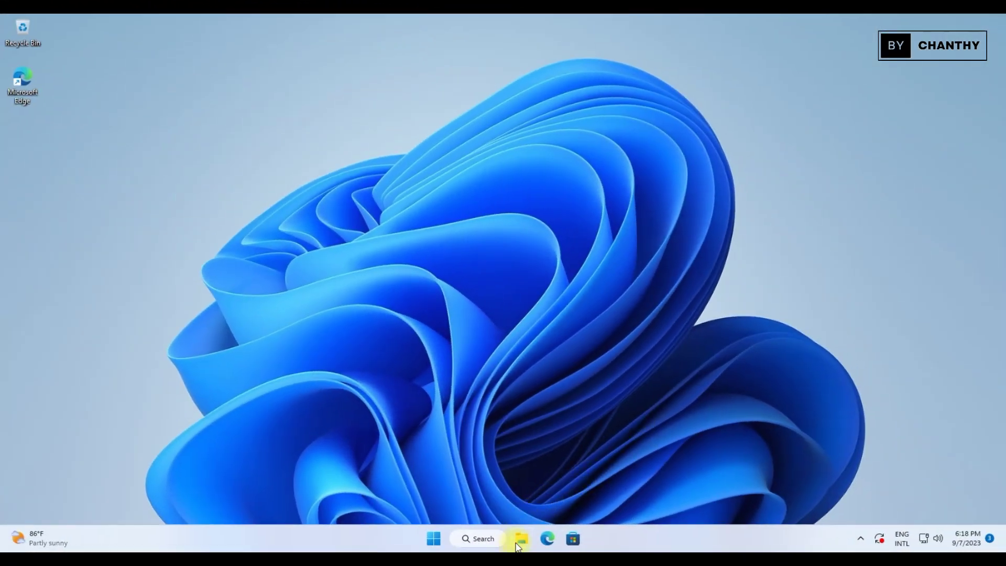
Step: Run the Adobe Photoshop (Beta) installer from DVD Drive (D:) as administrator
click(521, 539)
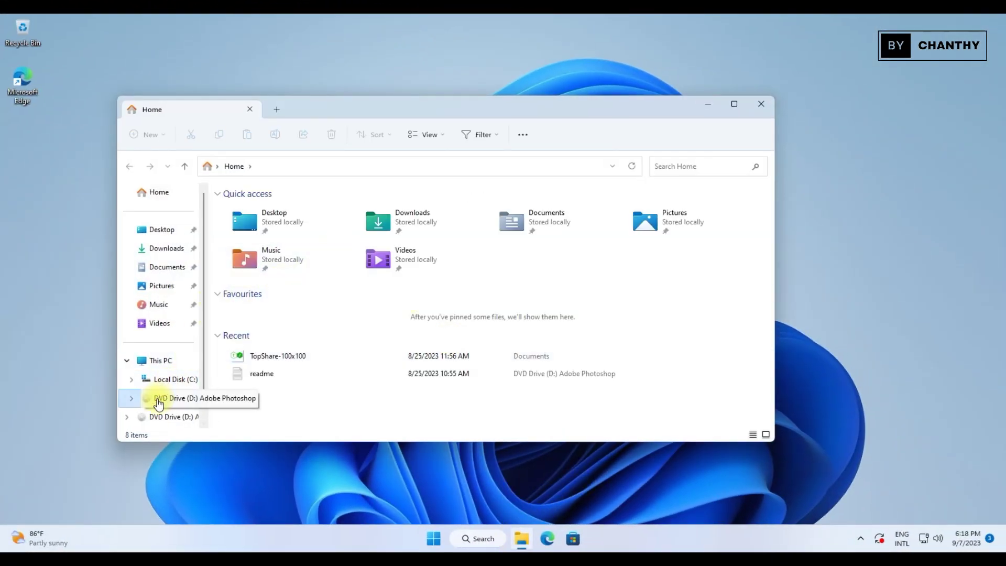
click(142, 399)
right_click(270, 225)
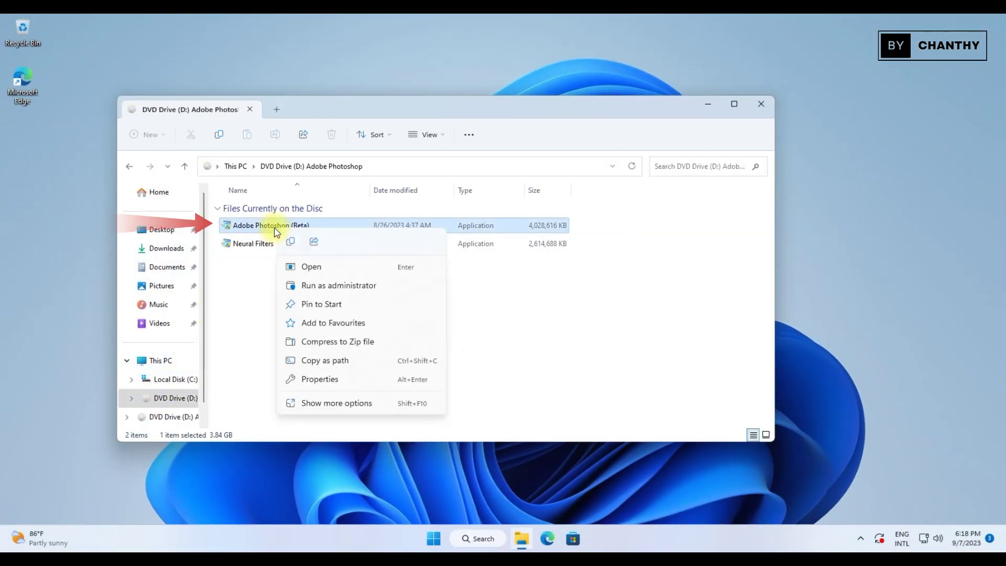
click(329, 286)
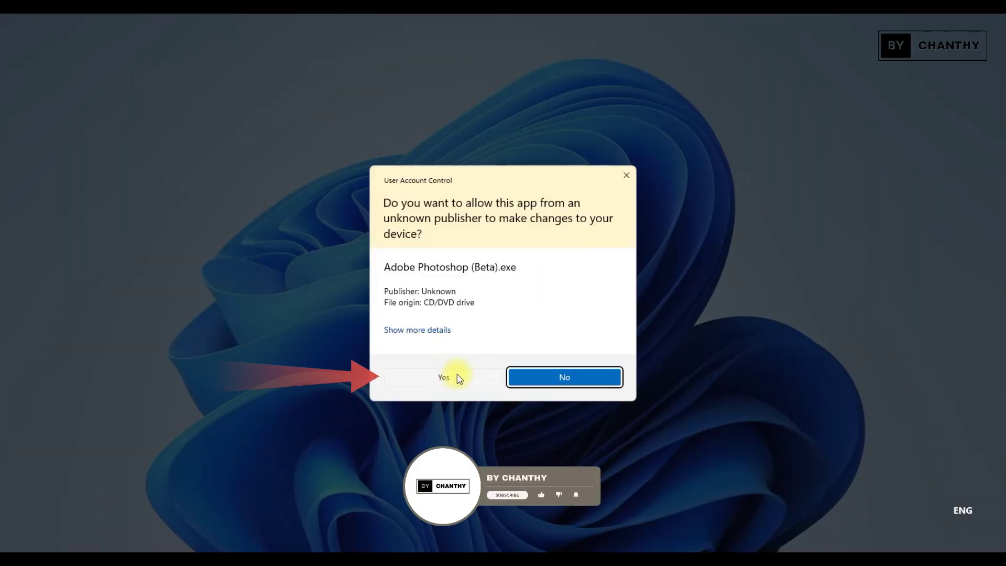
click(461, 382)
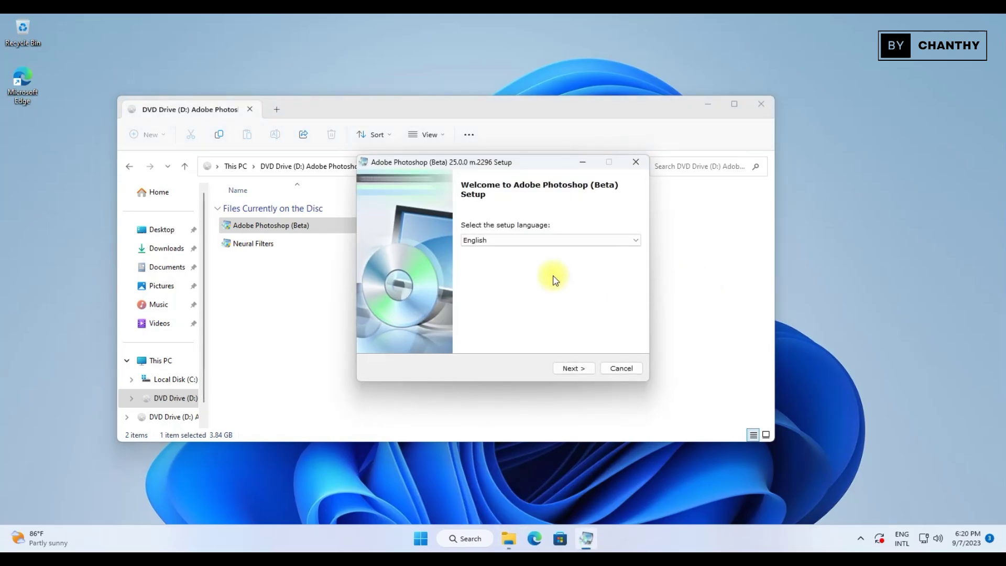
Step: Keep English, the default install folder and the shortcut and .psd options through setup
click(596, 240)
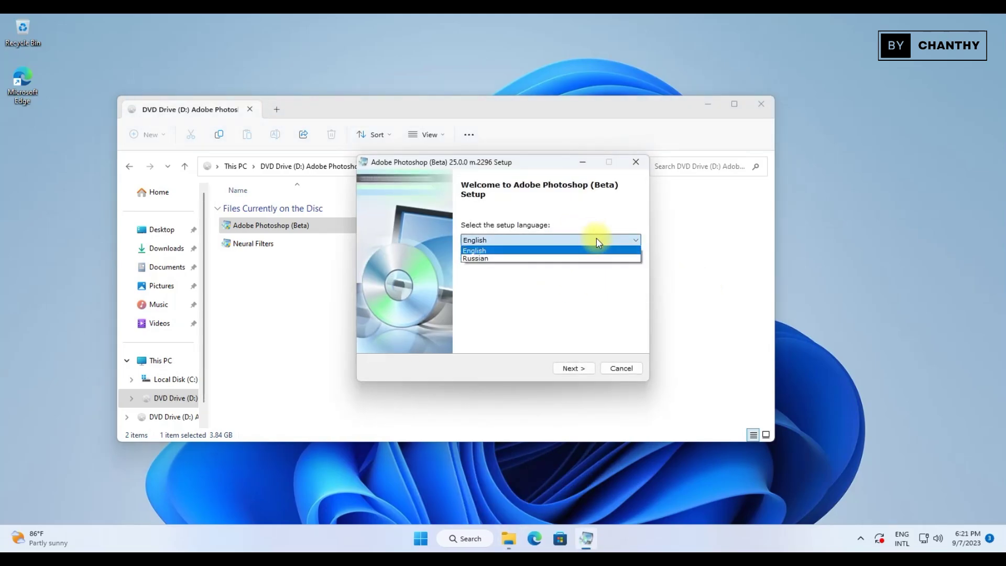
click(572, 369)
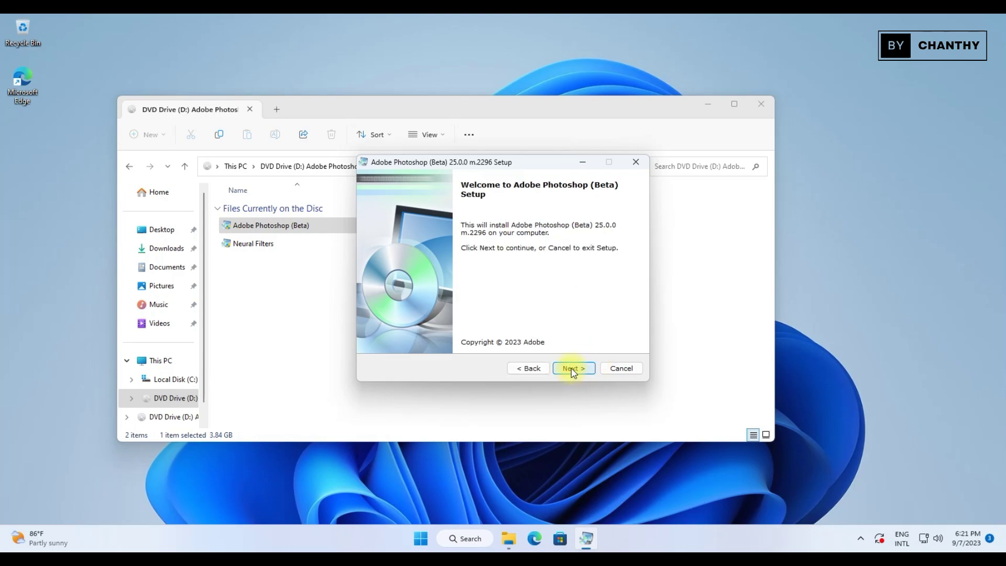
click(572, 370)
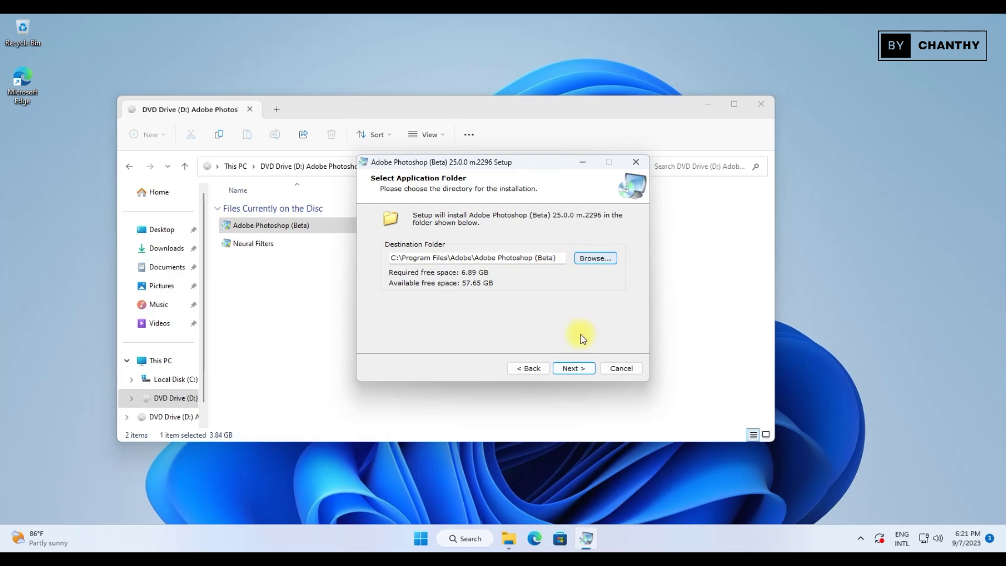
click(579, 369)
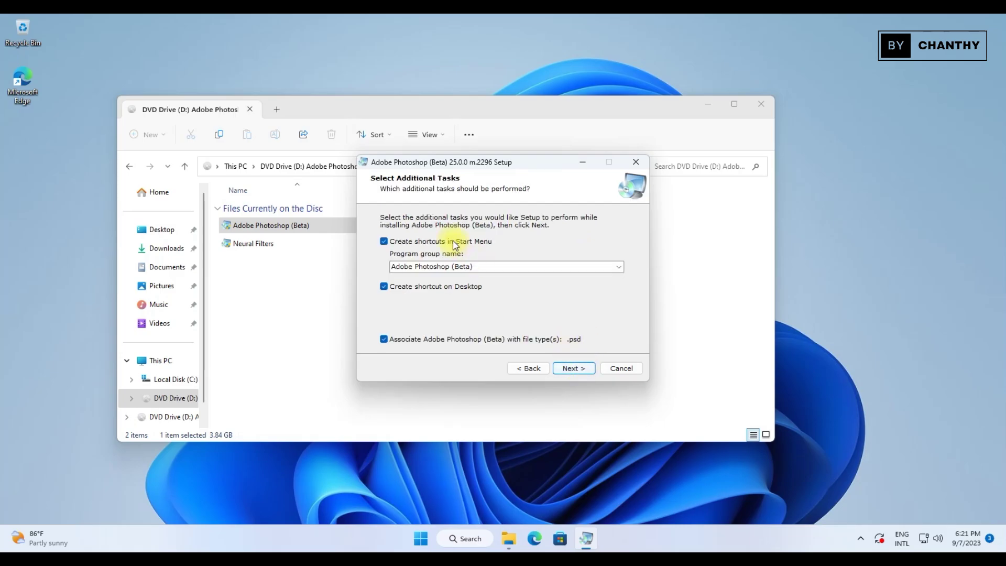
click(579, 369)
Step: Install Photoshop (Beta) and finish the installer once the progress bar completes
click(576, 369)
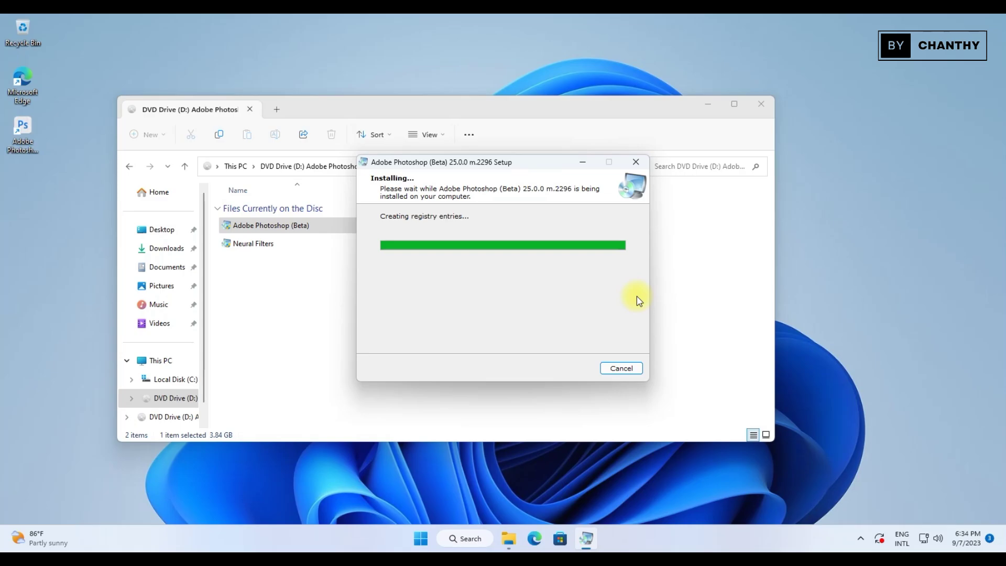
click(574, 368)
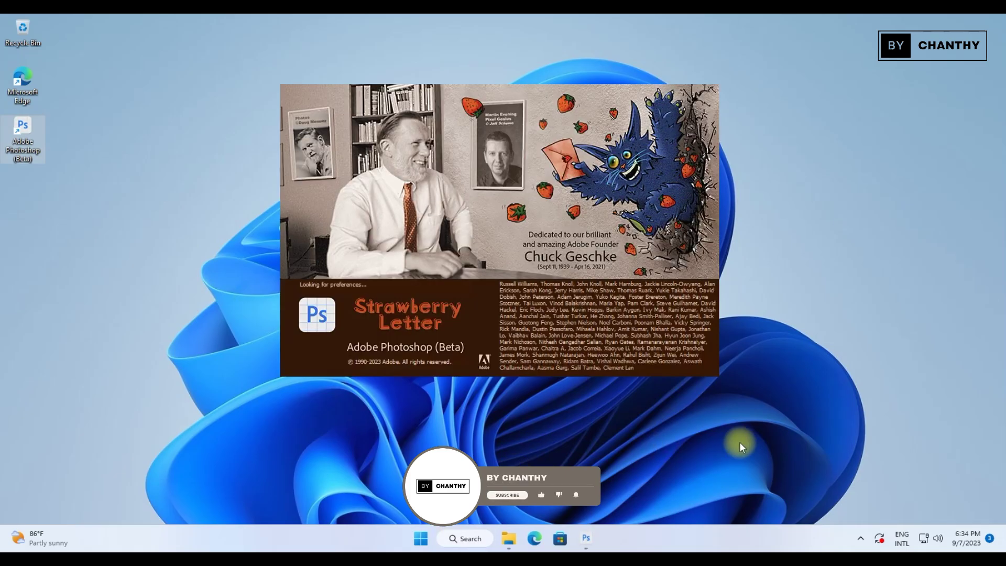
Step: Launch Photoshop (Beta) from its desktop shortcut and wait for the Home screen
click(906, 450)
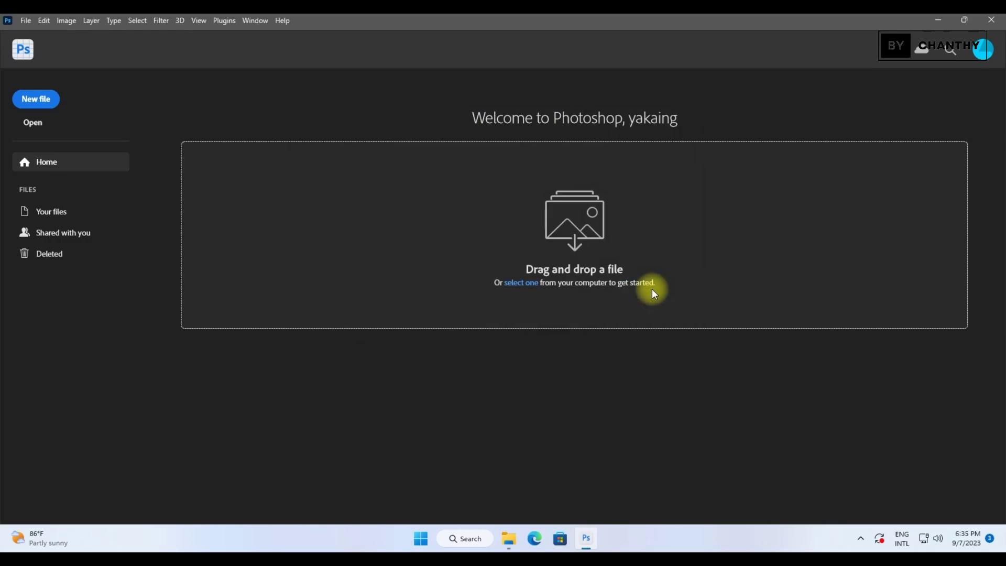
Step: Check the 25.0.0 version under Help > About Photoshop, then start a new document
click(280, 20)
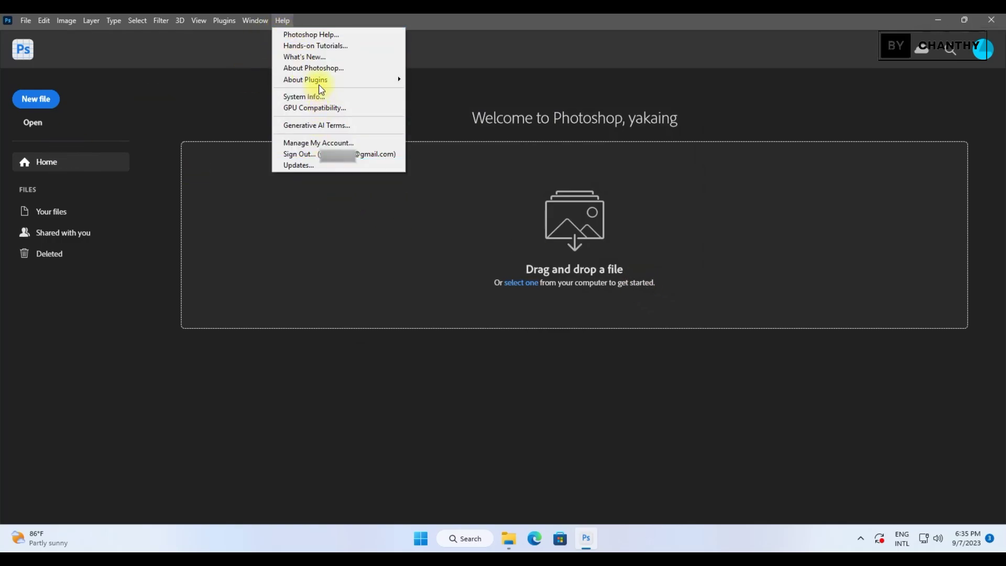
click(325, 71)
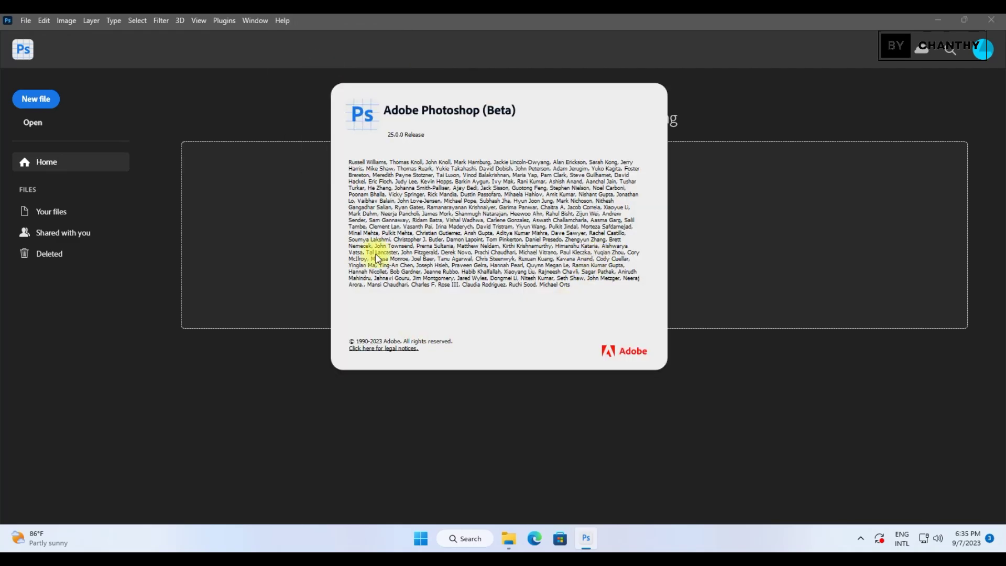
click(534, 309)
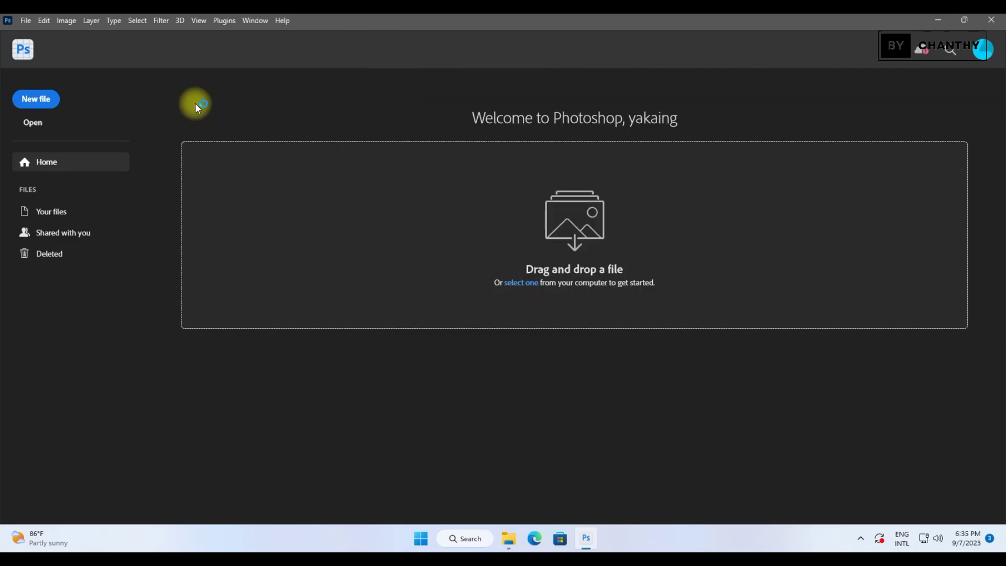
click(23, 21)
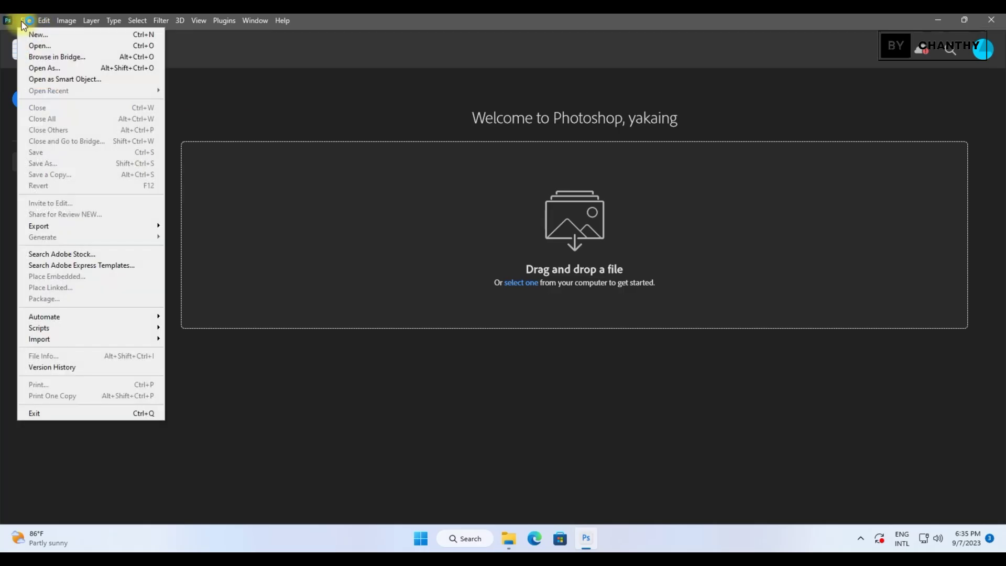
click(32, 36)
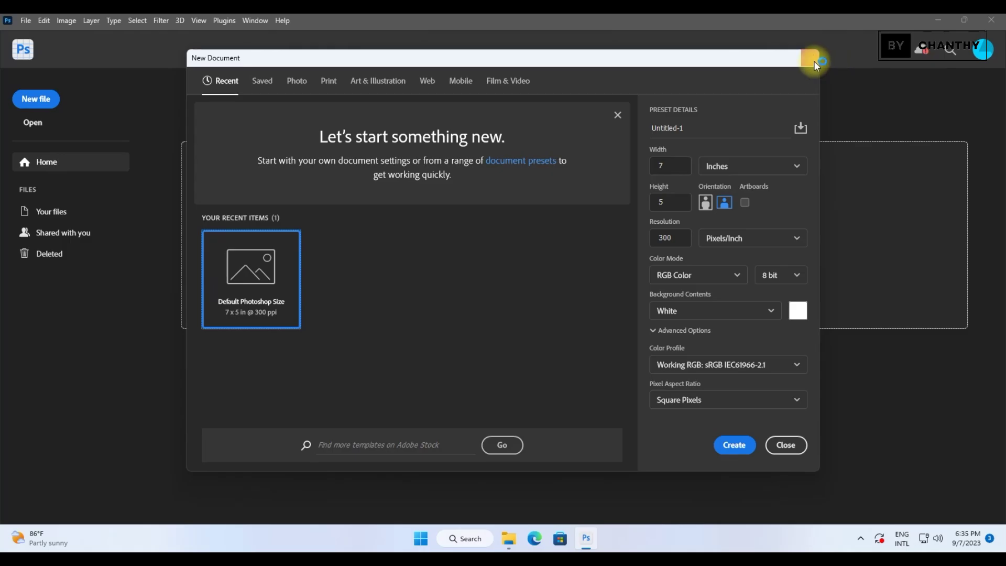
Step: Reopen the New Document dialog and browse the Saved, Photo, Print, Art & Illustration, Web and Mobile presets
click(813, 60)
click(45, 100)
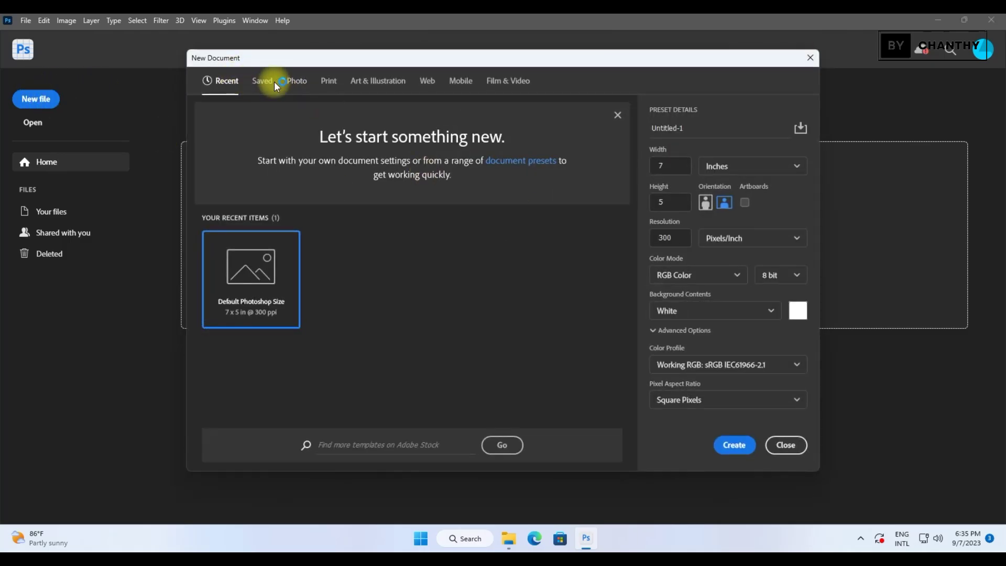
click(262, 82)
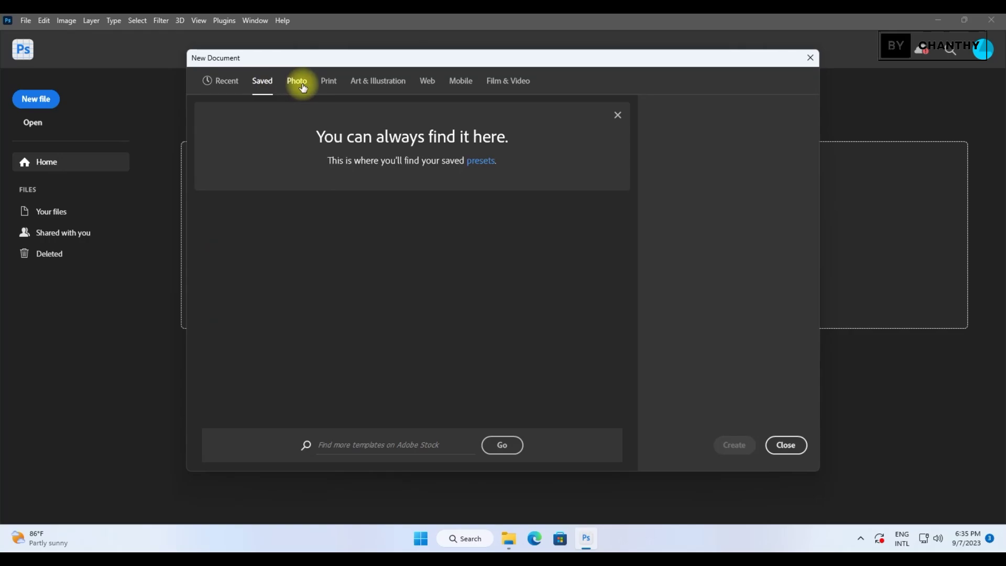
click(303, 83)
scroll(635, 157, down, 1)
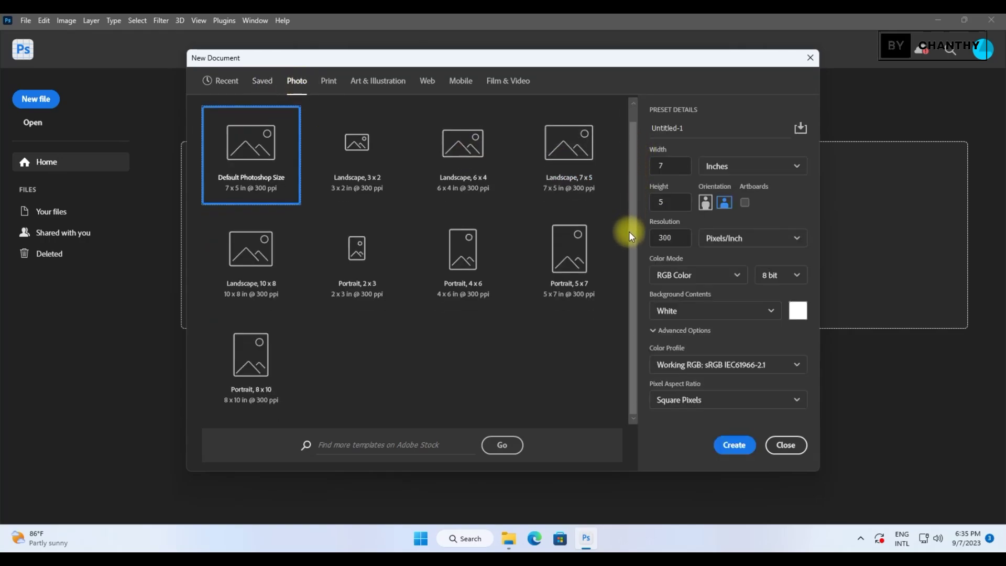
scroll(631, 125, up, 1)
click(329, 81)
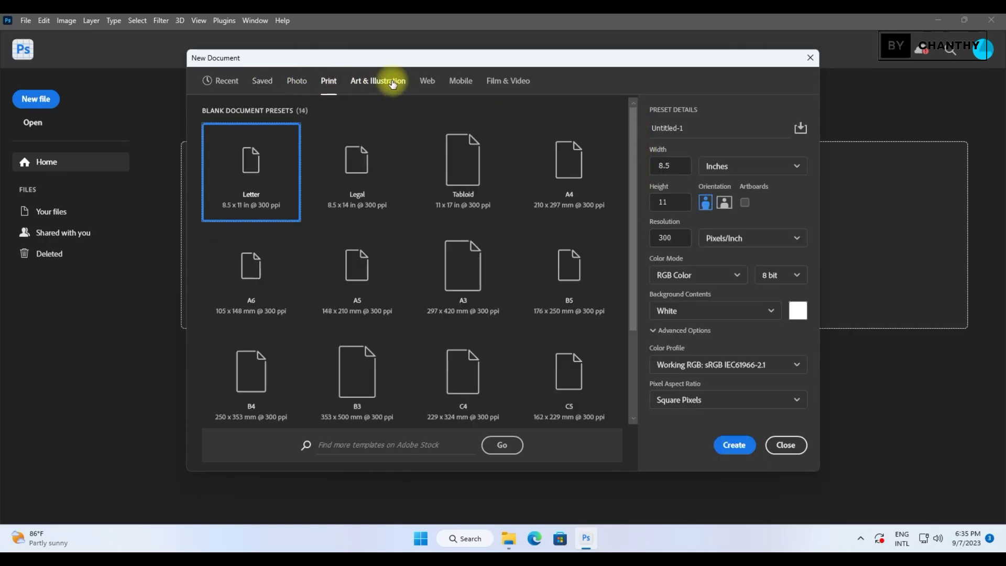
click(392, 83)
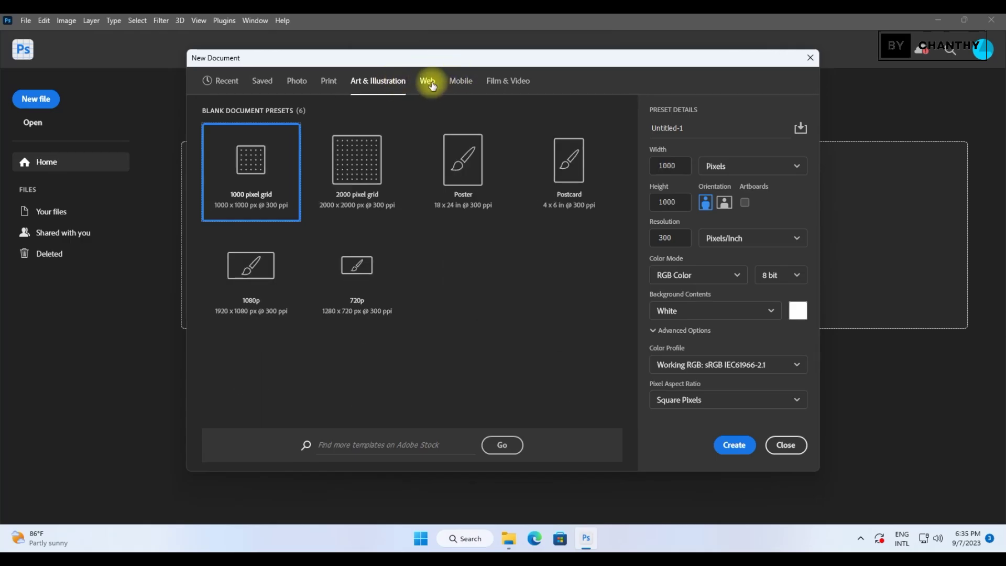
click(428, 84)
click(460, 84)
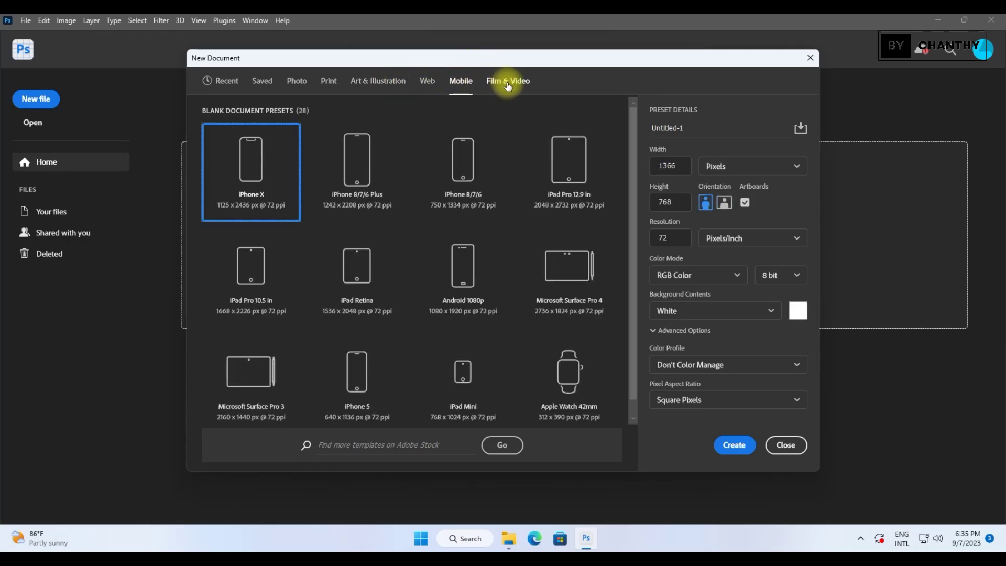
Step: Scroll the Mobile presets, then look through the Web and Film & Video presets
scroll(620, 293, down, 1)
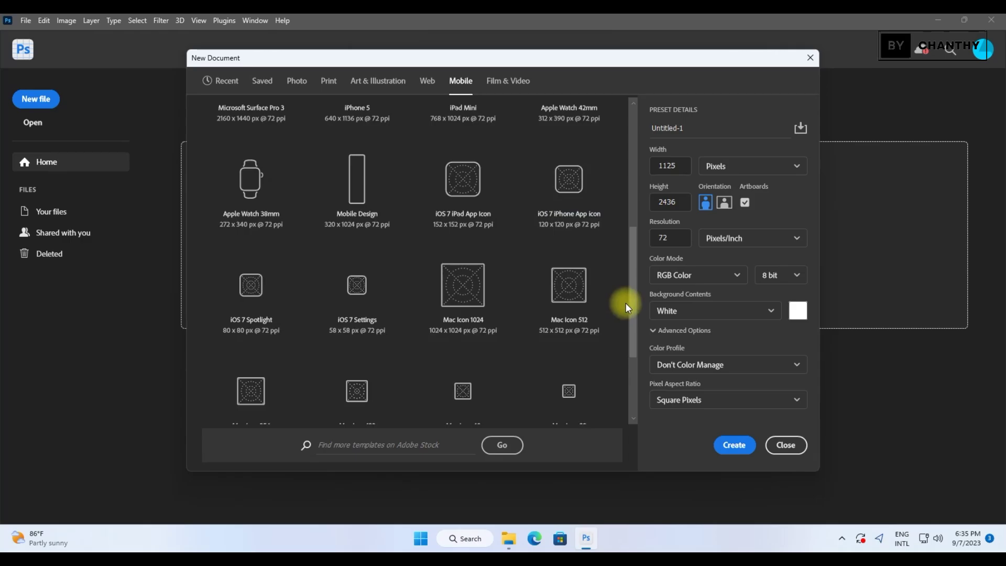
scroll(625, 302, down, 3)
drag(632, 336, 620, 134)
click(427, 81)
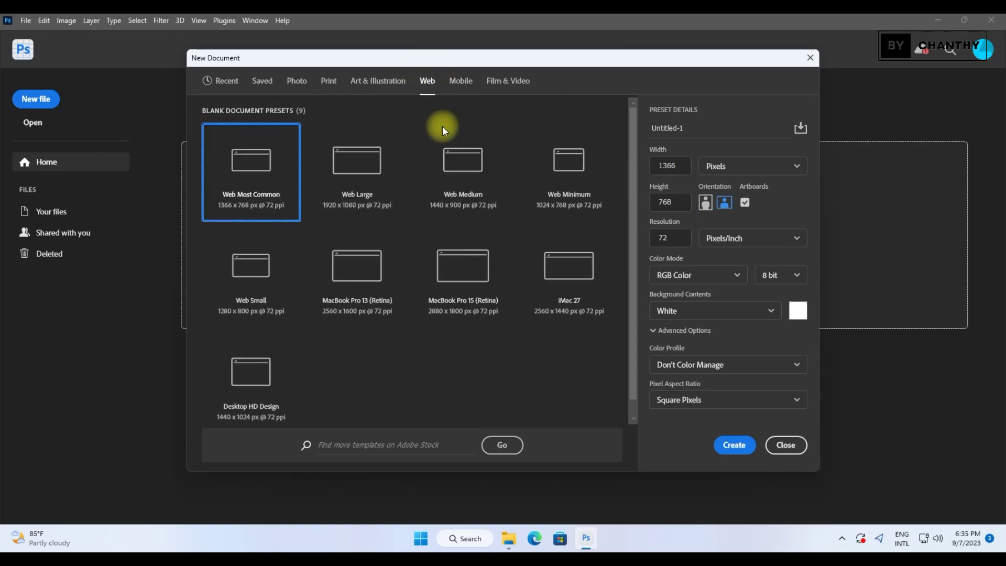
scroll(578, 360, down, 1)
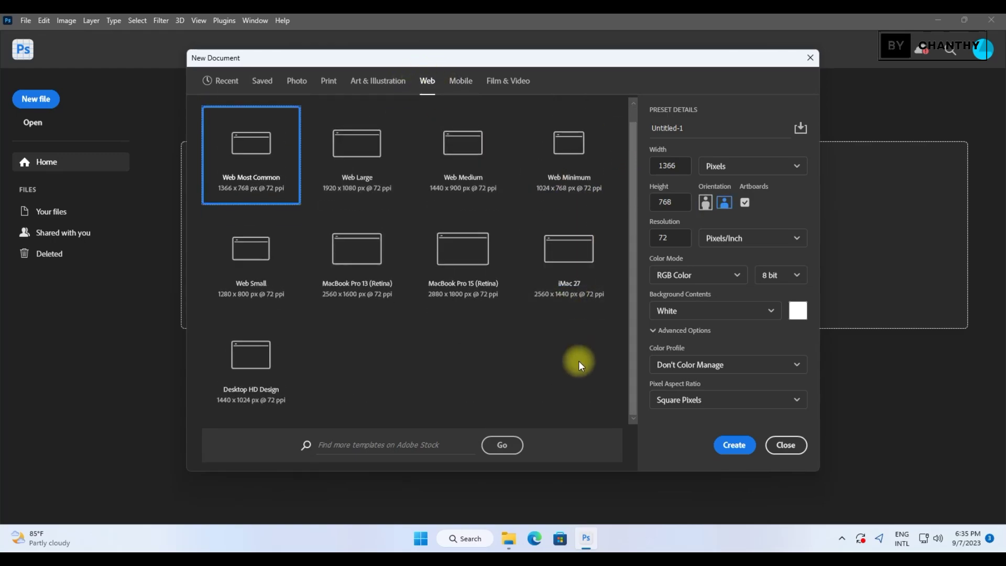
click(510, 84)
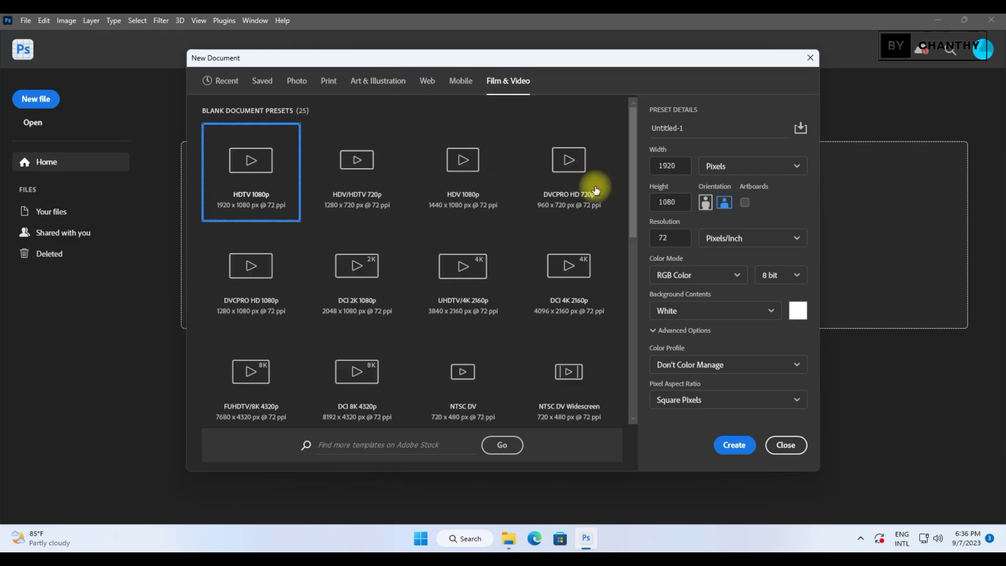
scroll(633, 179, down, 1)
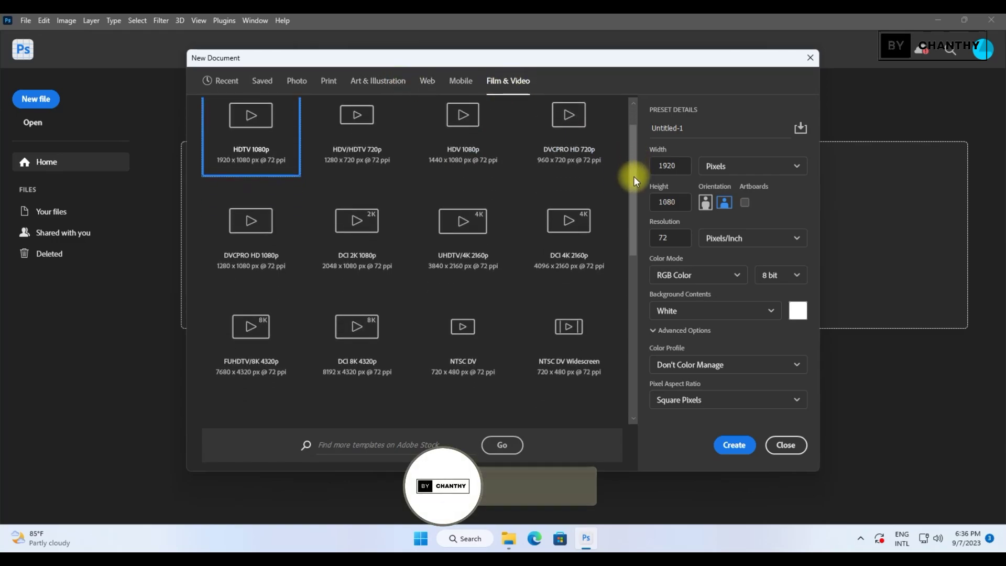
mouse_move(633, 176)
mouse_down()
mouse_move(640, 250)
mouse_move(624, 337)
mouse_move(631, 221)
mouse_move(621, 151)
mouse_up()
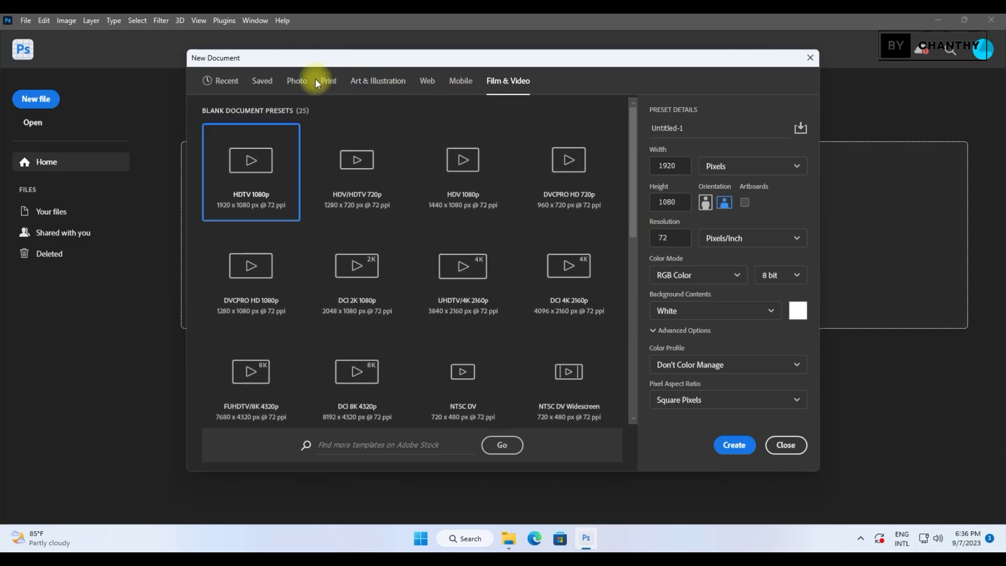
Step: Try A4 landscape, then settle on Print > Letter in pixels (2550 × 3300, 300 ppi)
click(326, 84)
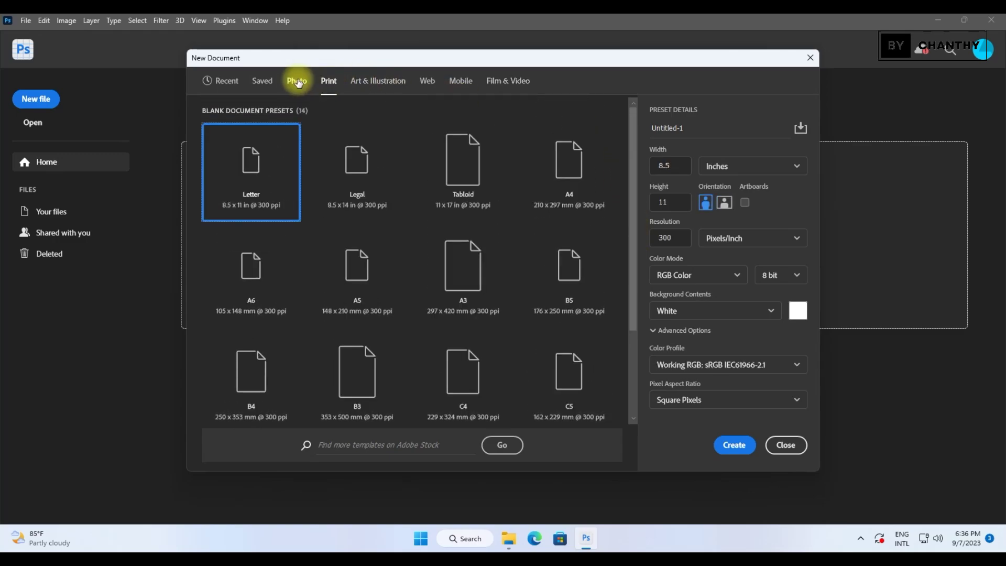
click(568, 160)
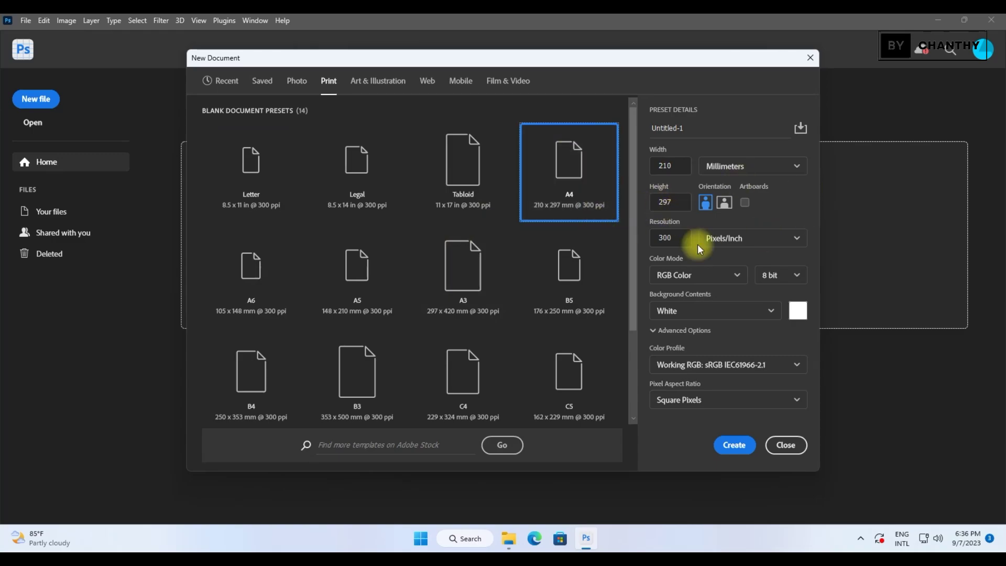
click(724, 202)
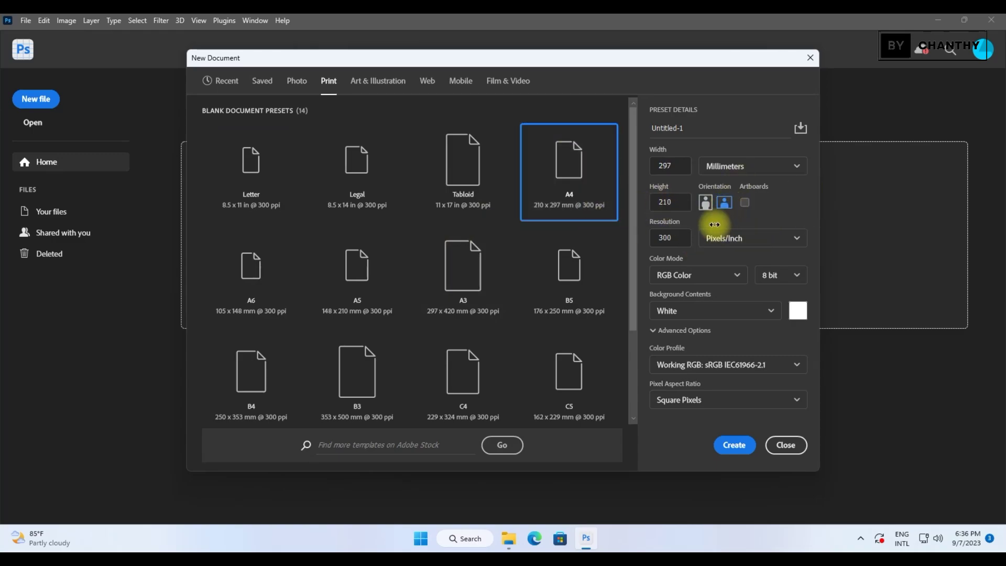
click(773, 167)
click(720, 186)
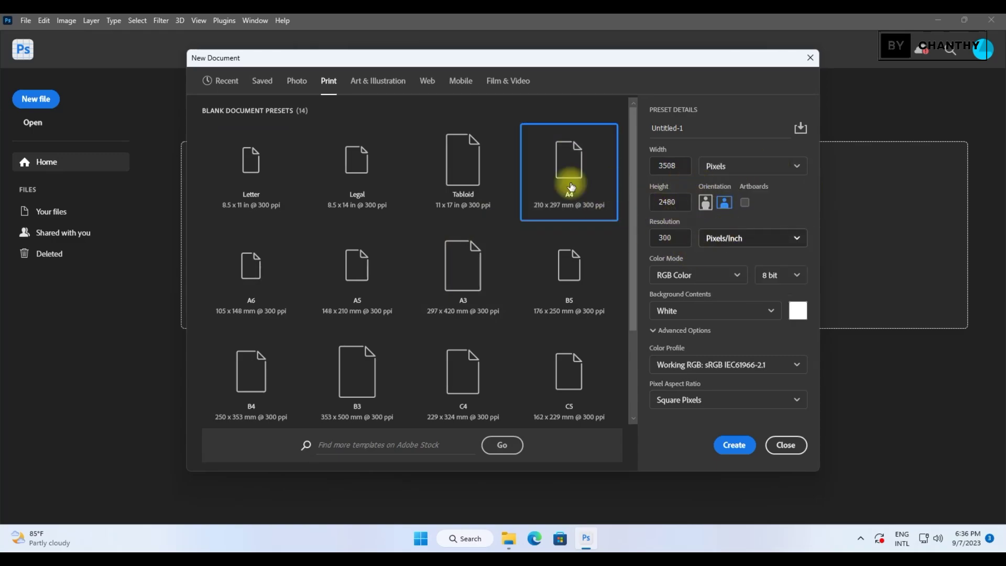
click(296, 183)
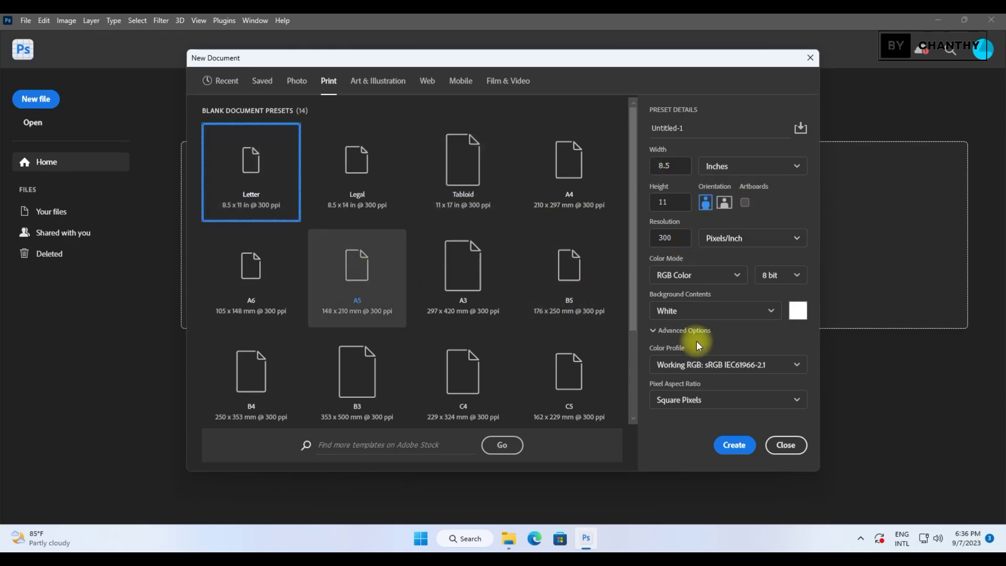
click(750, 163)
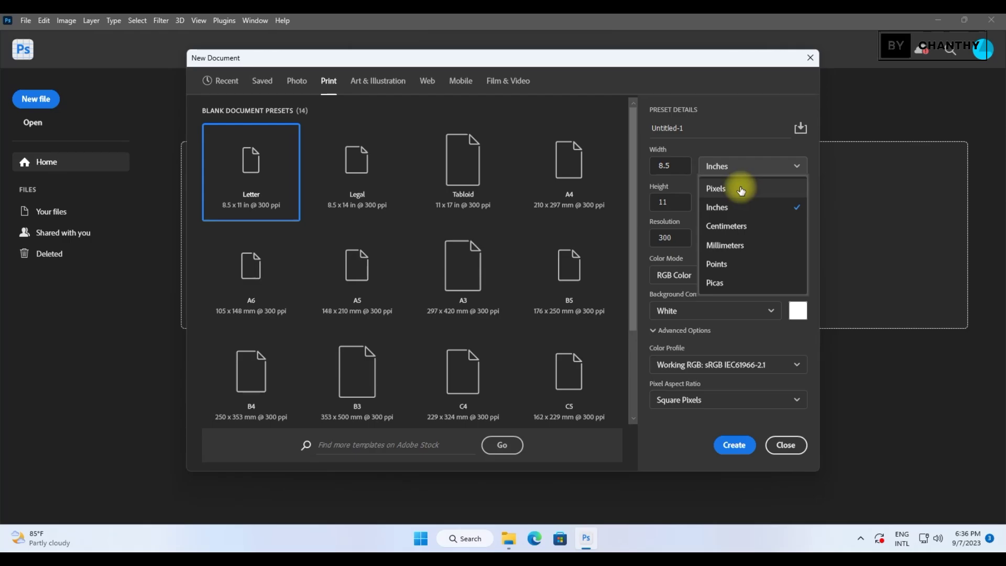
click(741, 189)
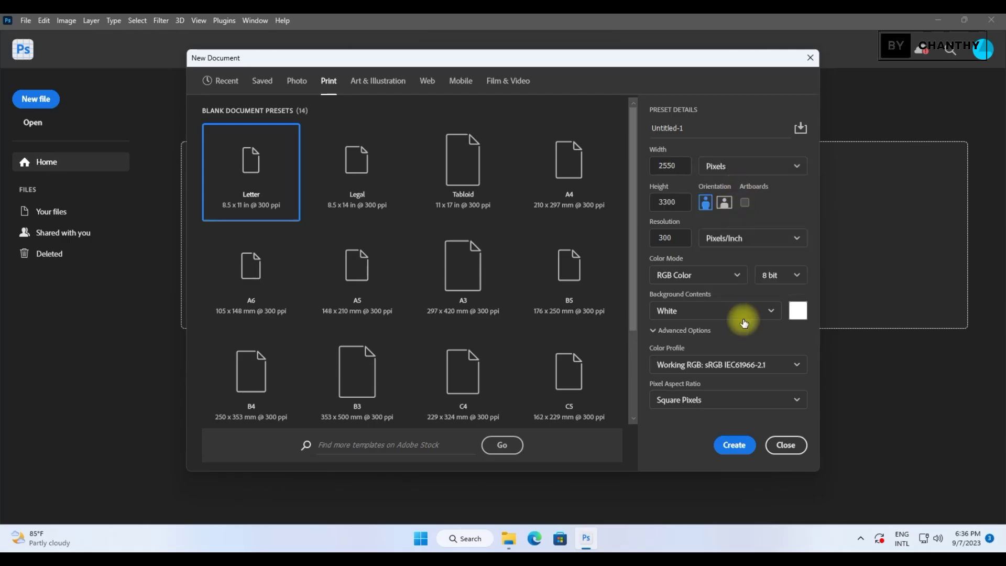
Step: Create the blank Letter document, dismiss the Generative Fill intro and pin the contextual task bar
click(739, 446)
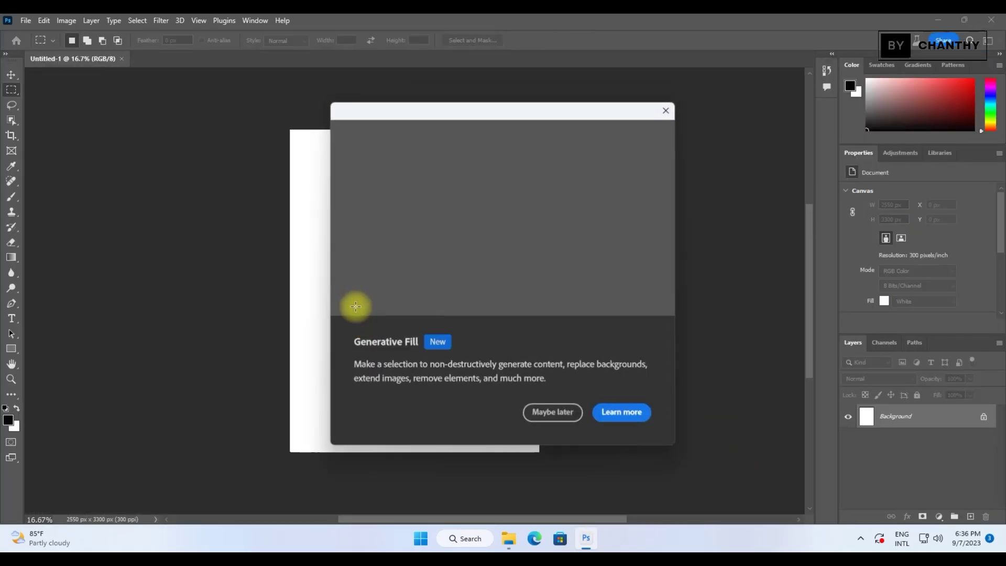
click(564, 416)
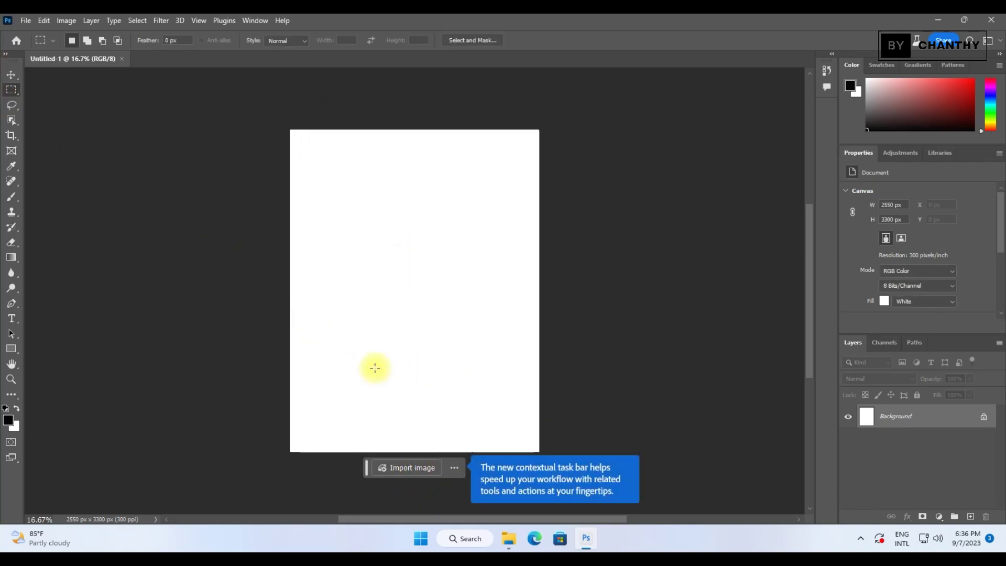
click(454, 467)
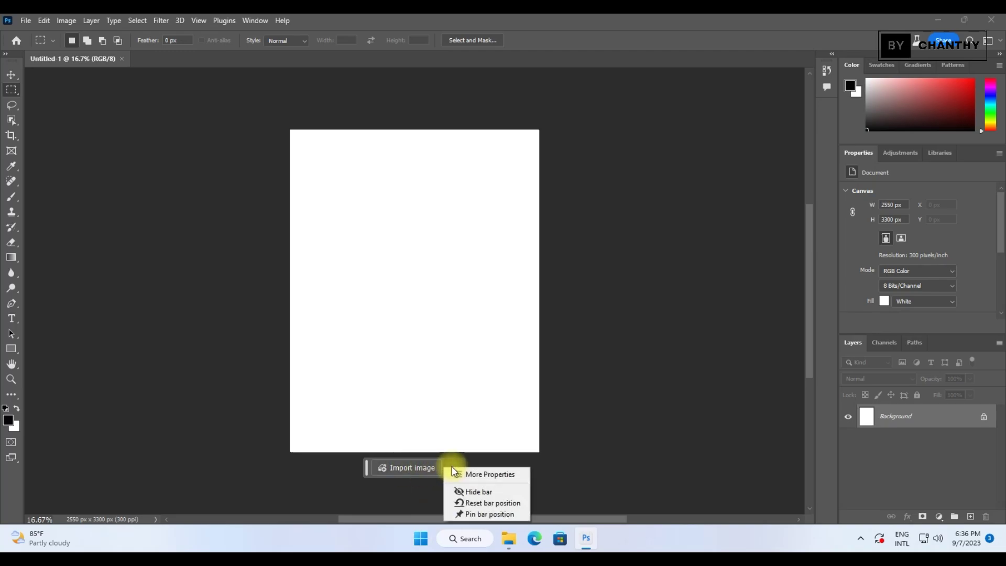
click(495, 515)
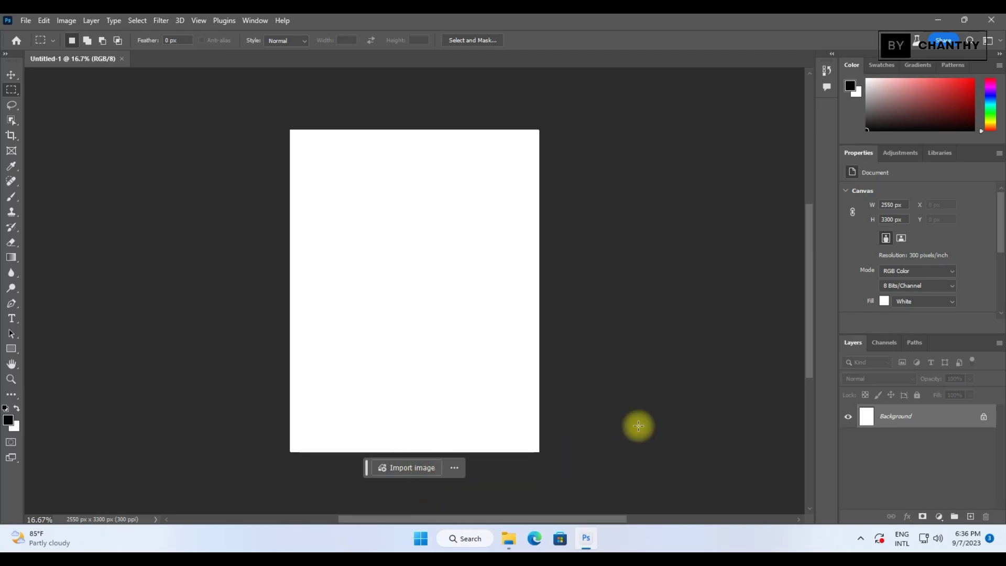
drag(807, 306, 796, 309)
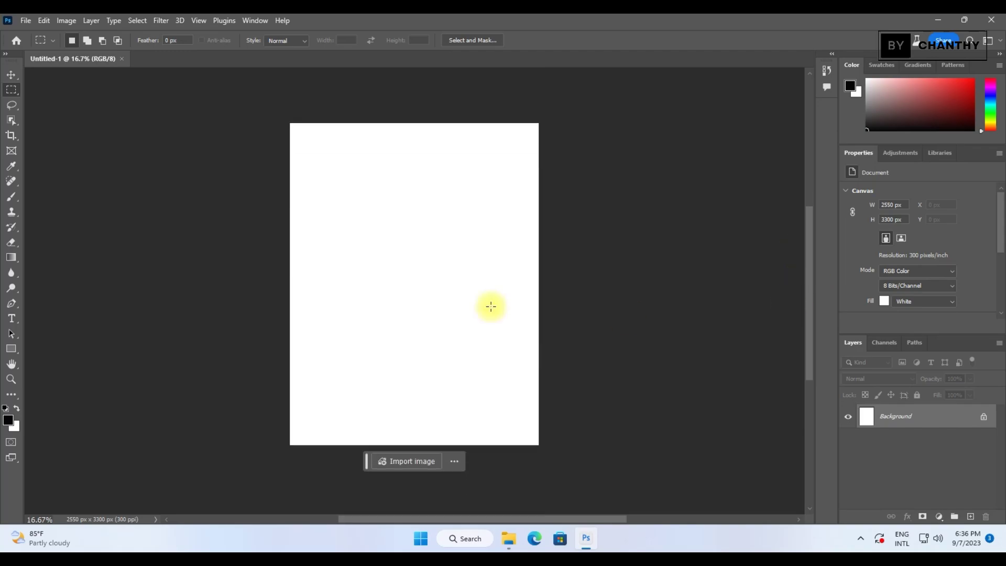
click(16, 76)
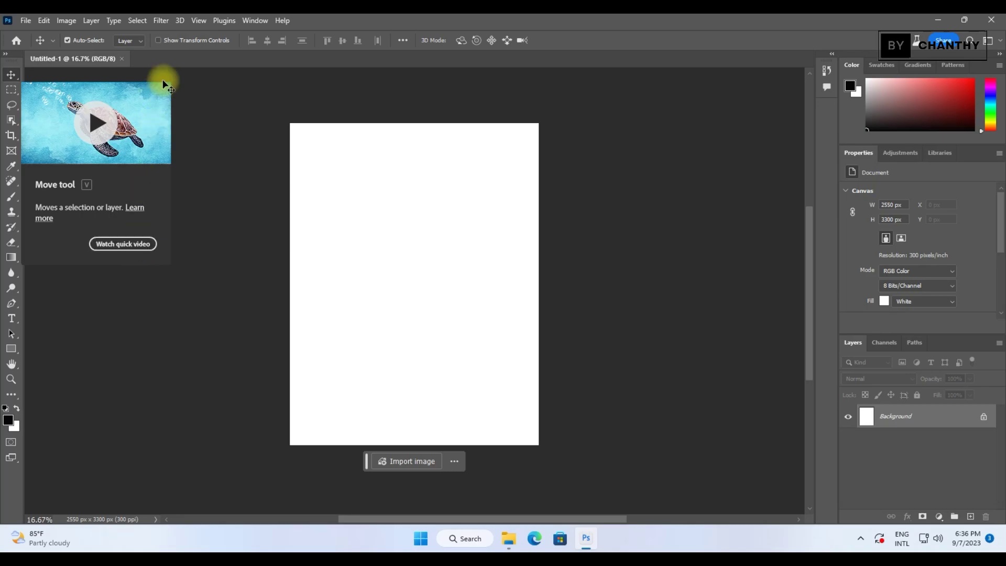
Step: Try out the Move, Rectangular Marquee, Lasso and Object Selection tools
right_click(17, 80)
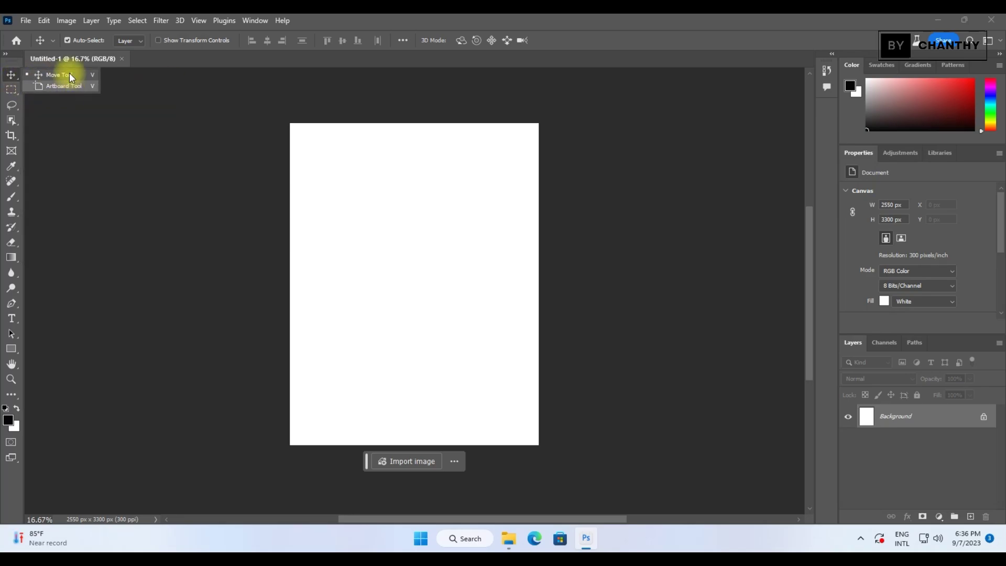
click(19, 93)
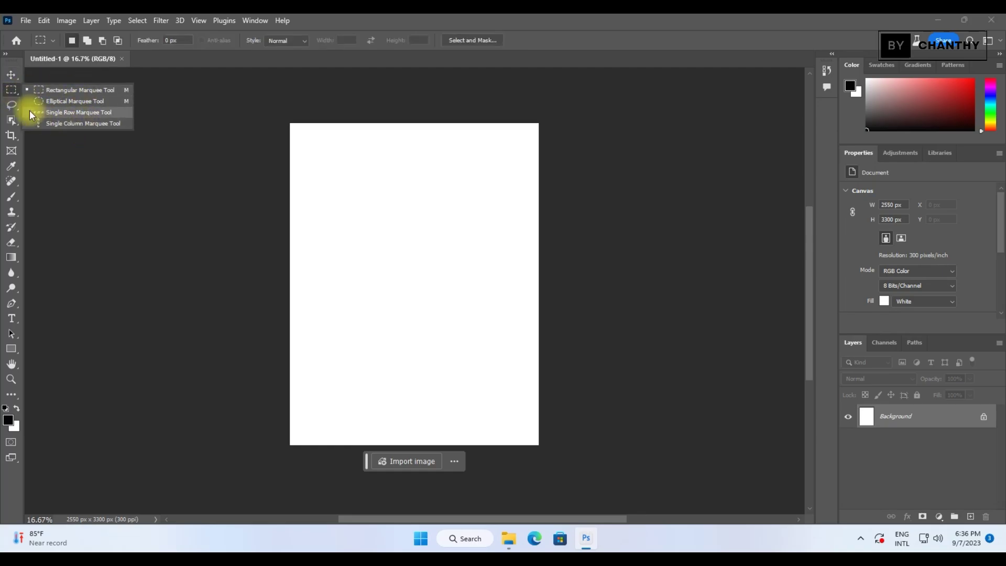
click(17, 109)
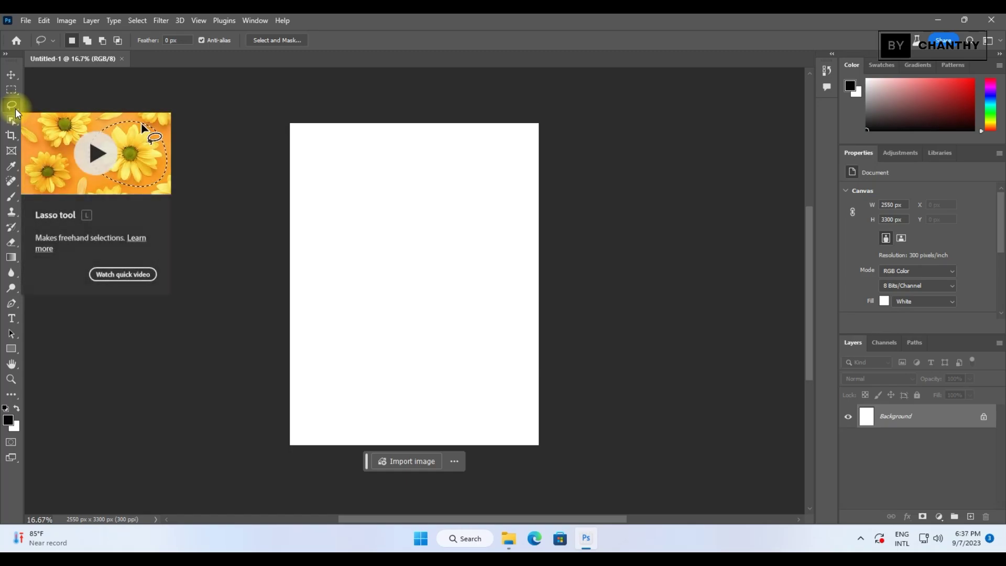
click(18, 125)
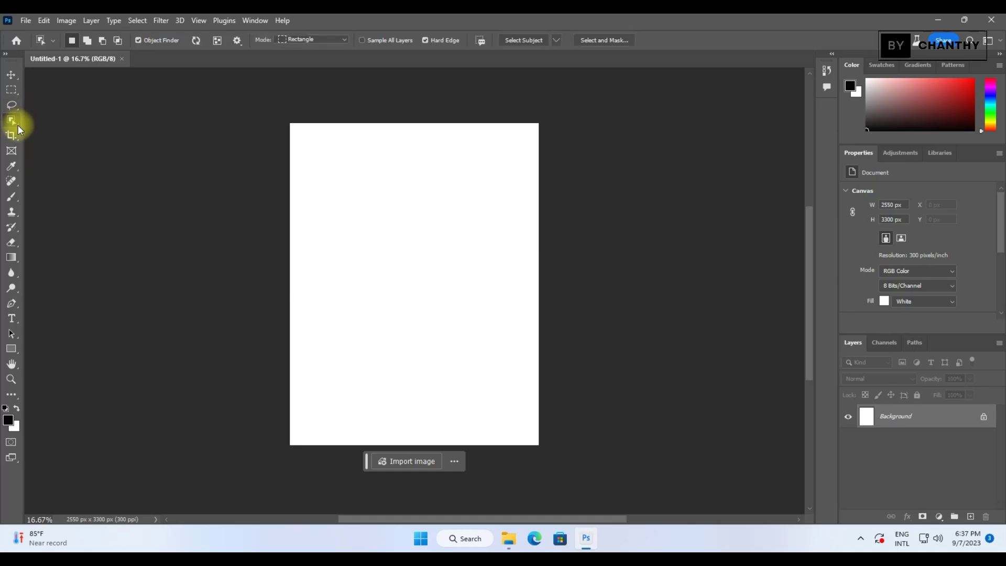
Step: Check the Object Selection variants, then pick the Crop tool and dismiss the Generative Expand intro
right_click(18, 125)
click(18, 105)
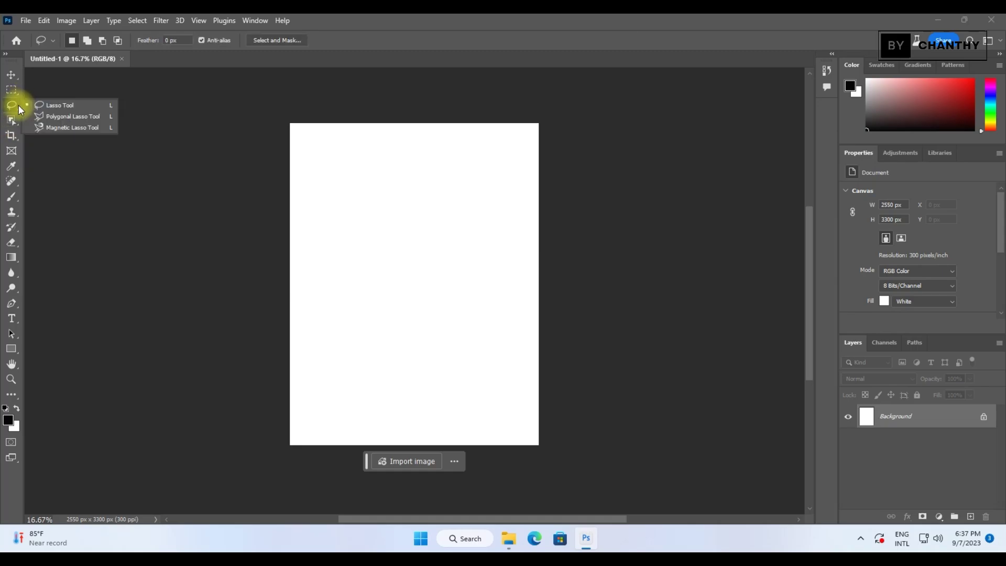
click(17, 124)
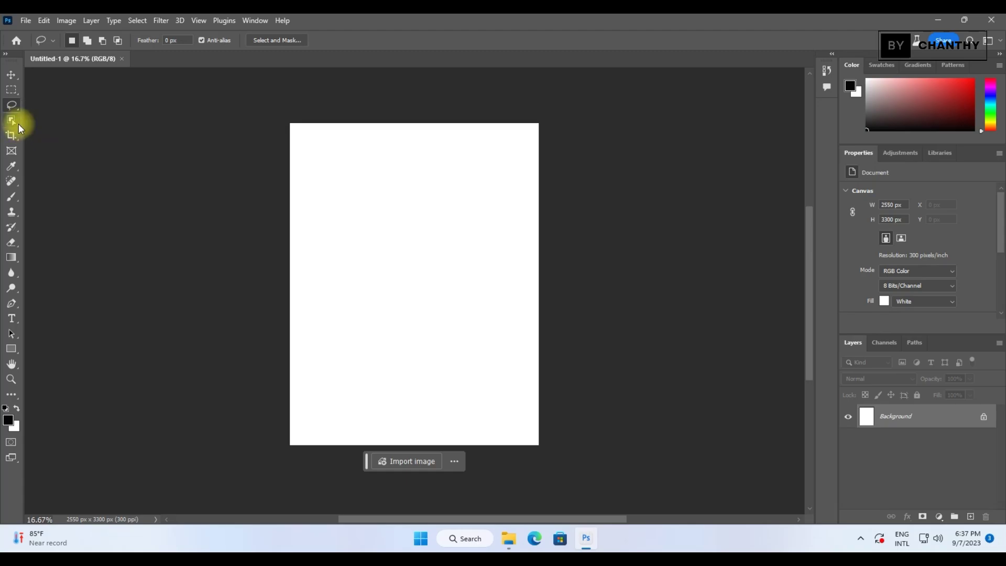
right_click(18, 124)
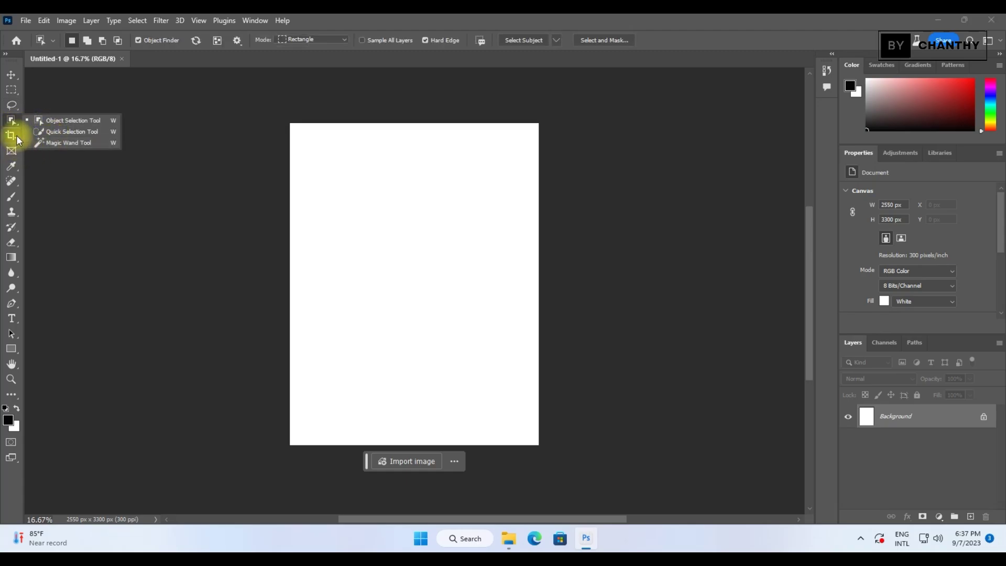
click(12, 135)
right_click(11, 135)
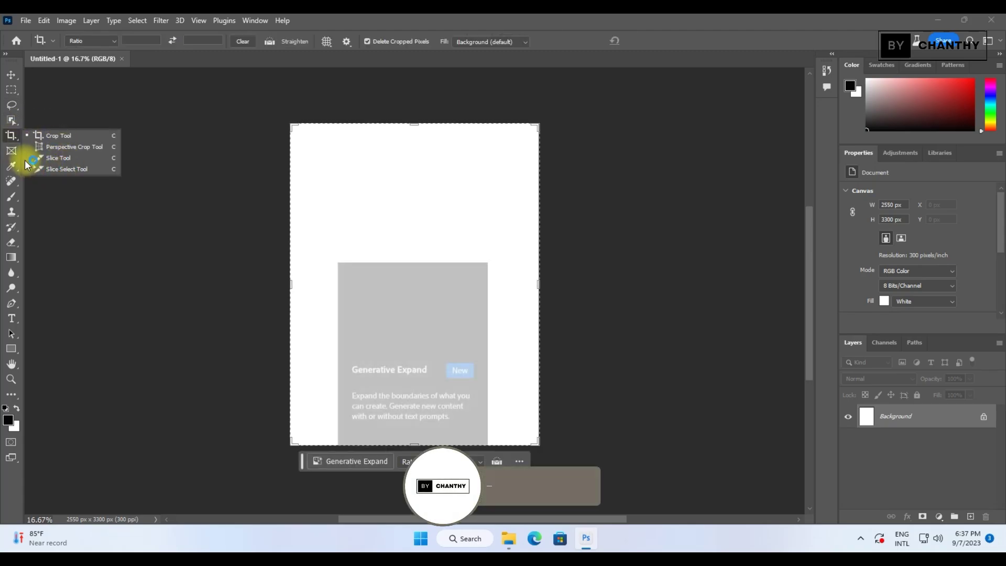
click(464, 374)
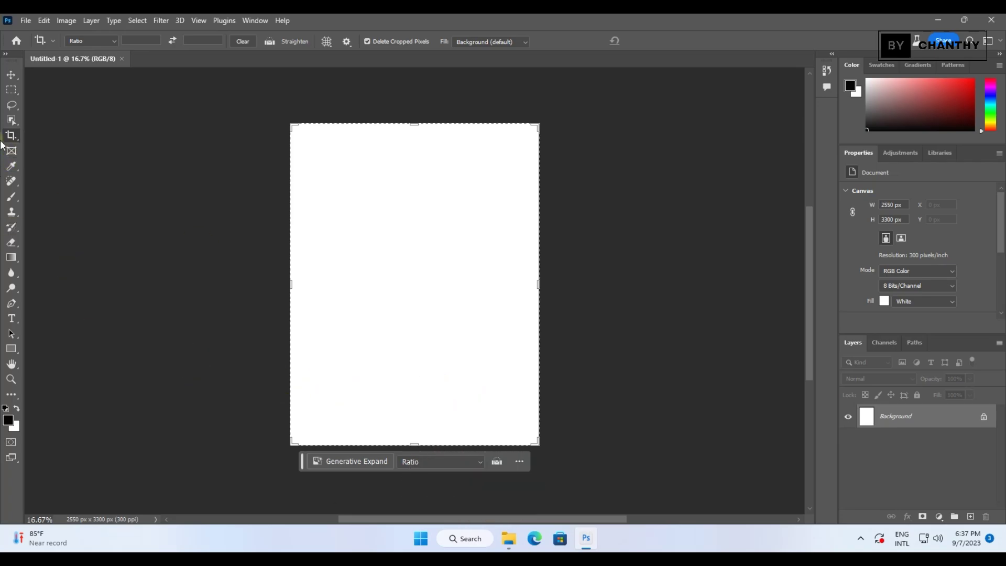
click(12, 152)
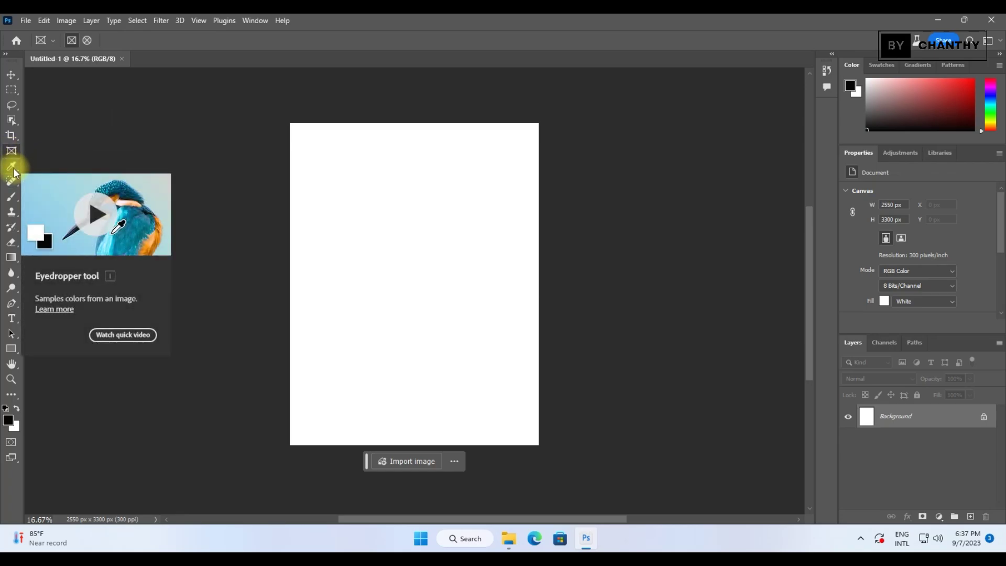
click(13, 169)
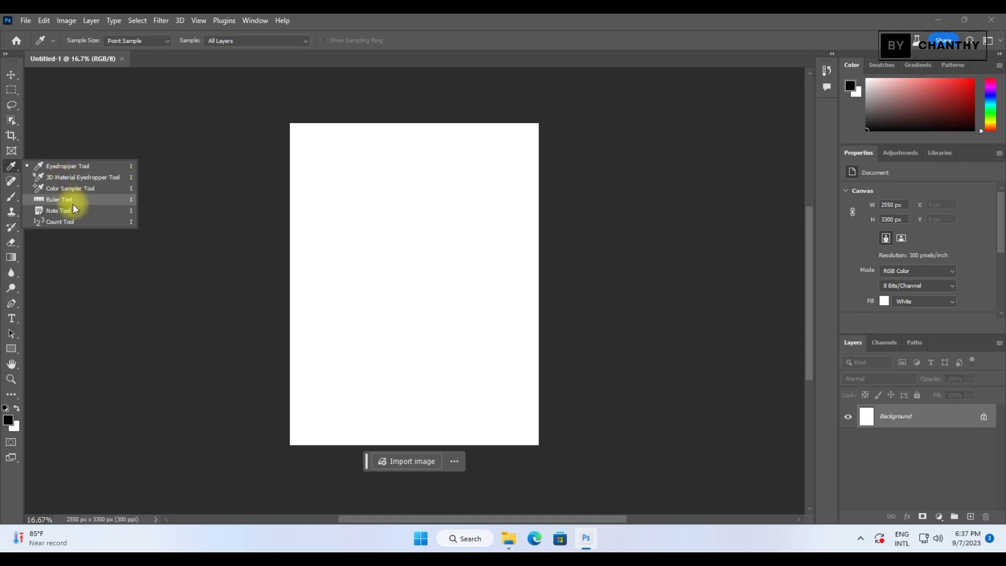
click(19, 183)
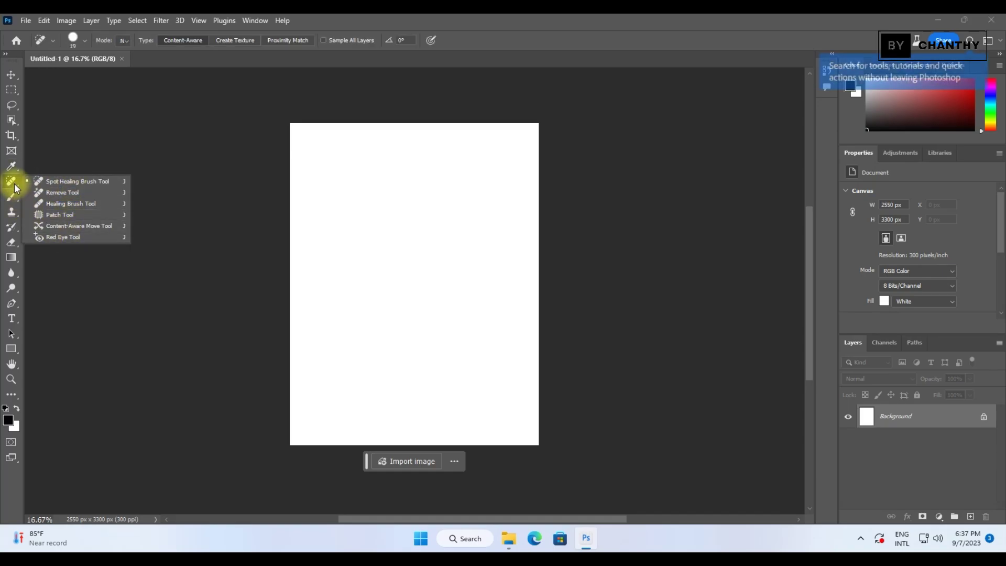
click(15, 181)
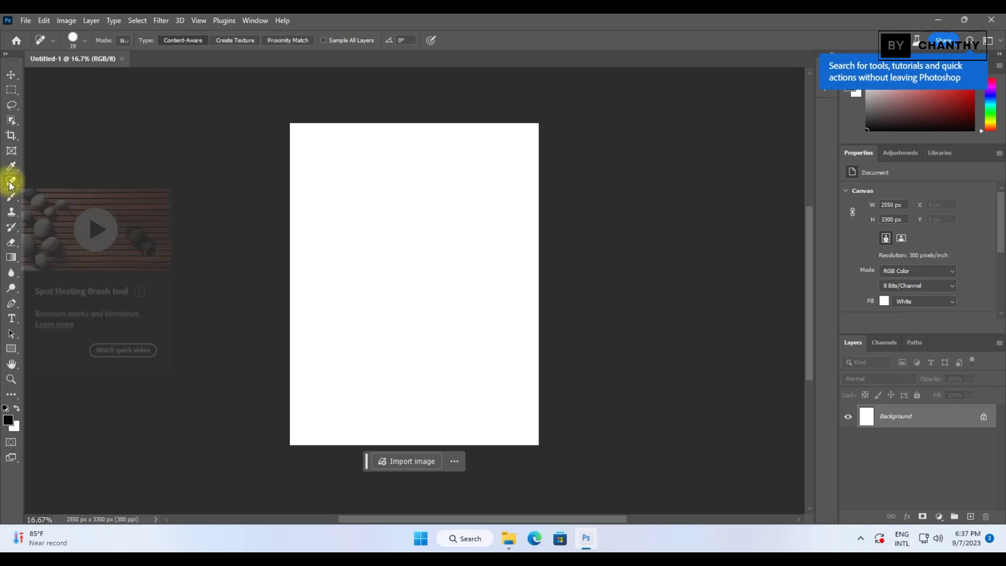
mouse_move(11, 196)
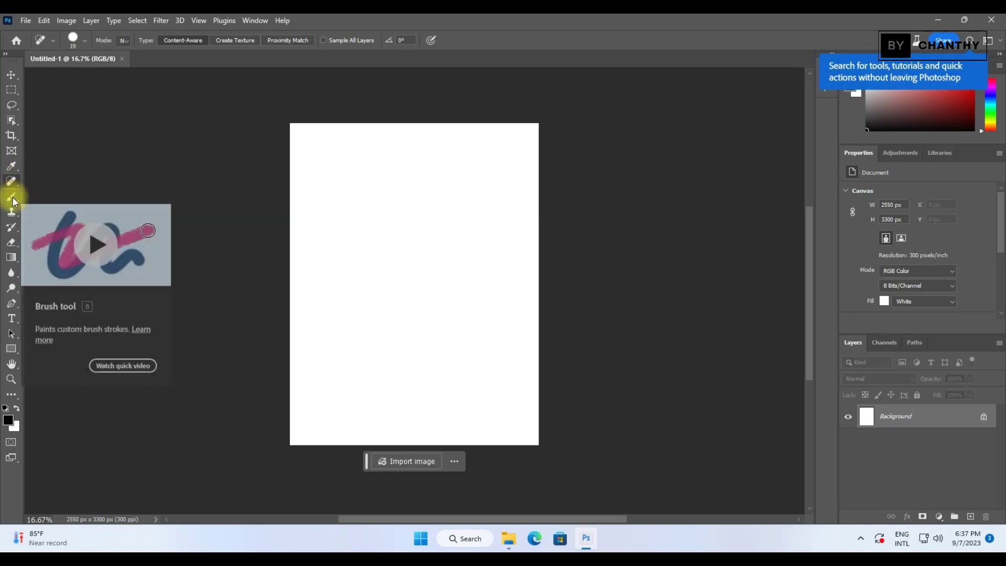
click(13, 199)
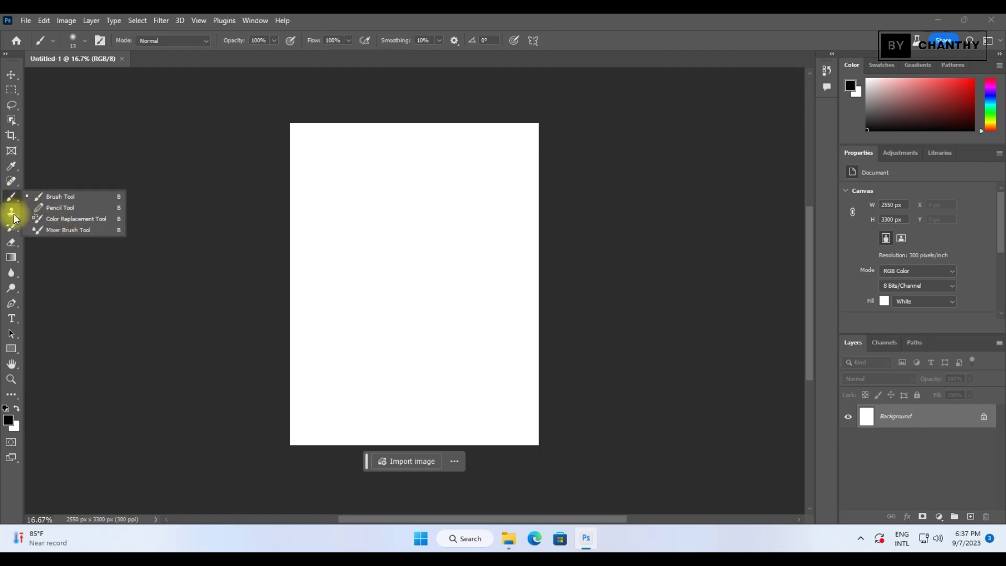
click(12, 215)
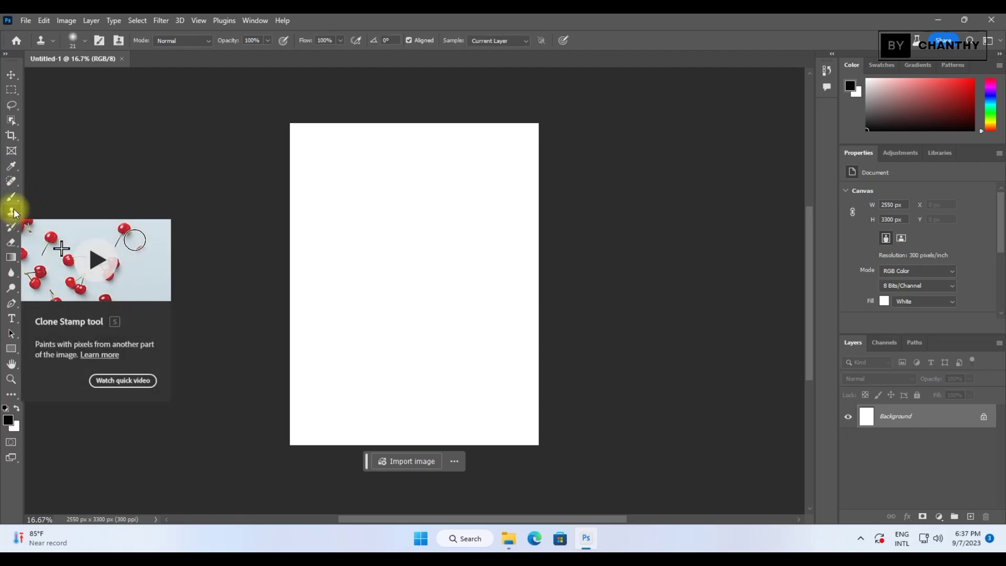
click(13, 212)
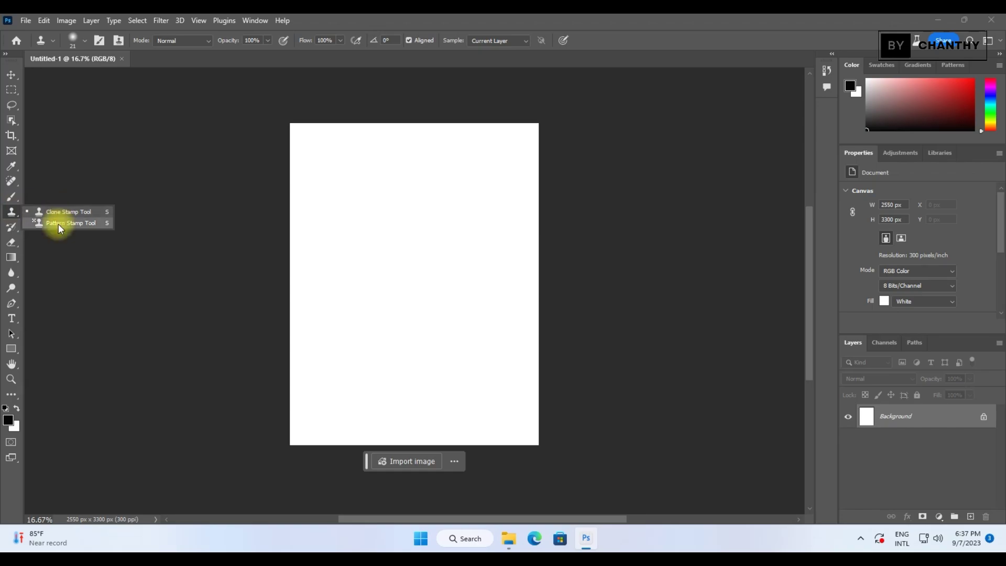
click(17, 232)
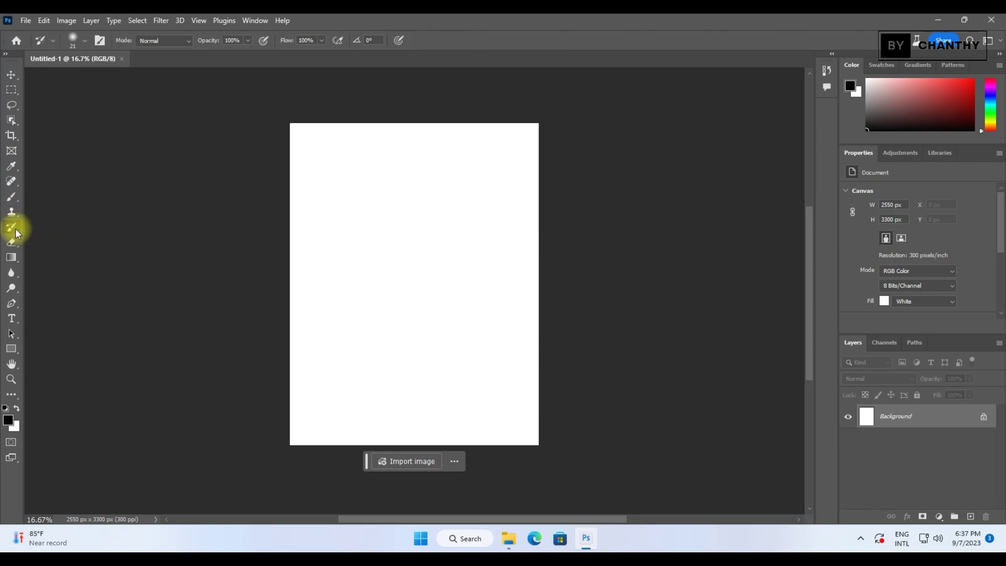
mouse_move(11, 228)
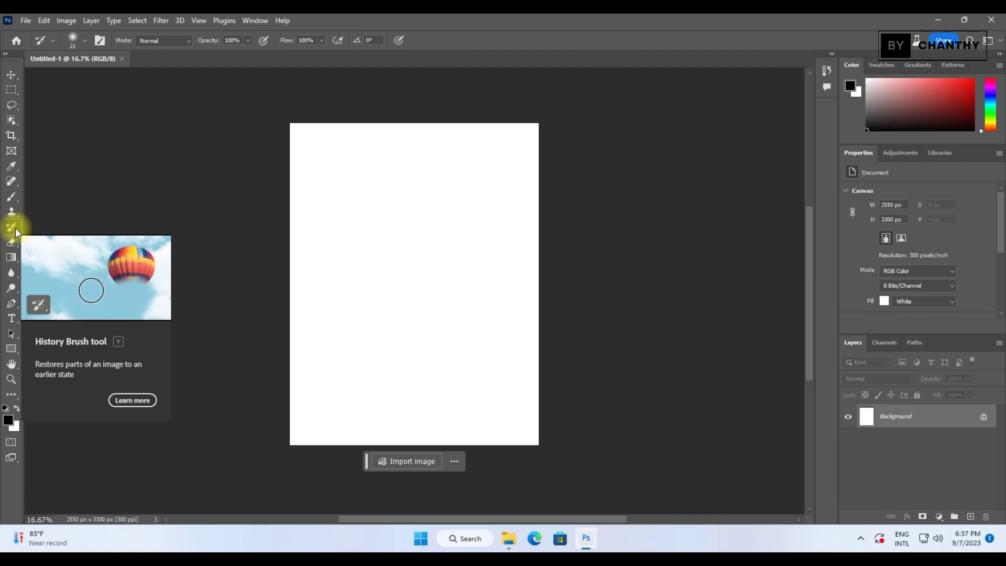
click(16, 229)
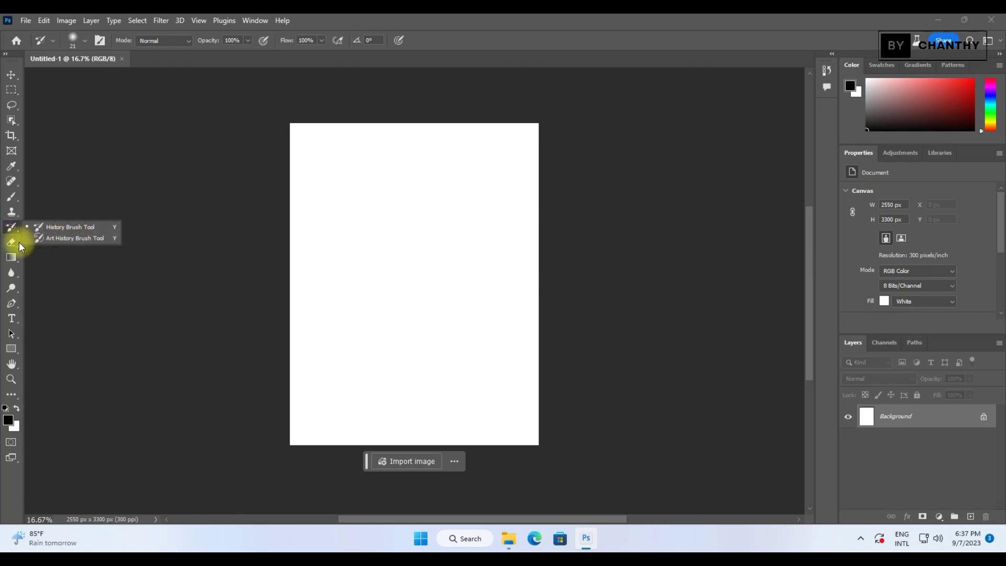
click(15, 243)
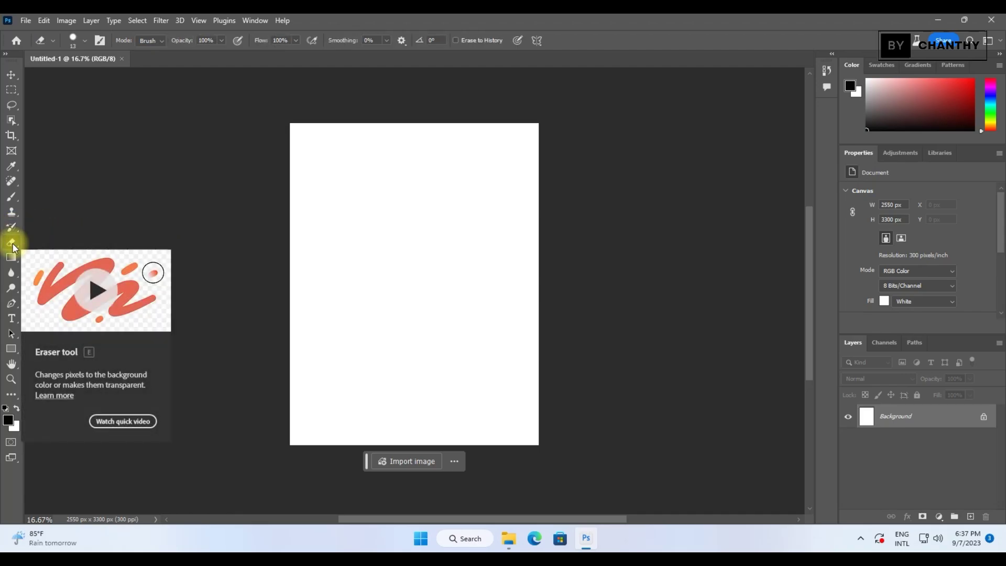
right_click(15, 246)
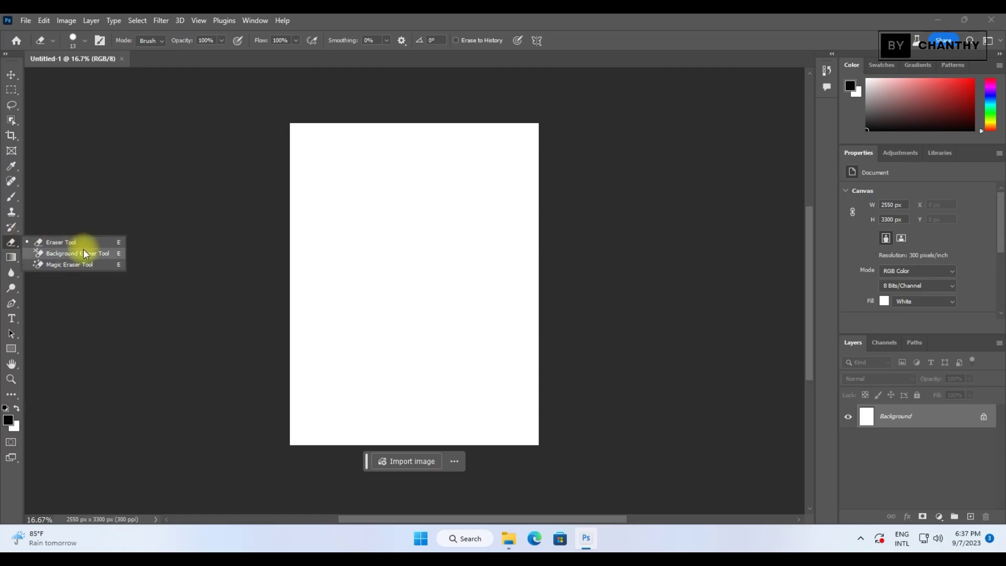
click(16, 262)
right_click(16, 262)
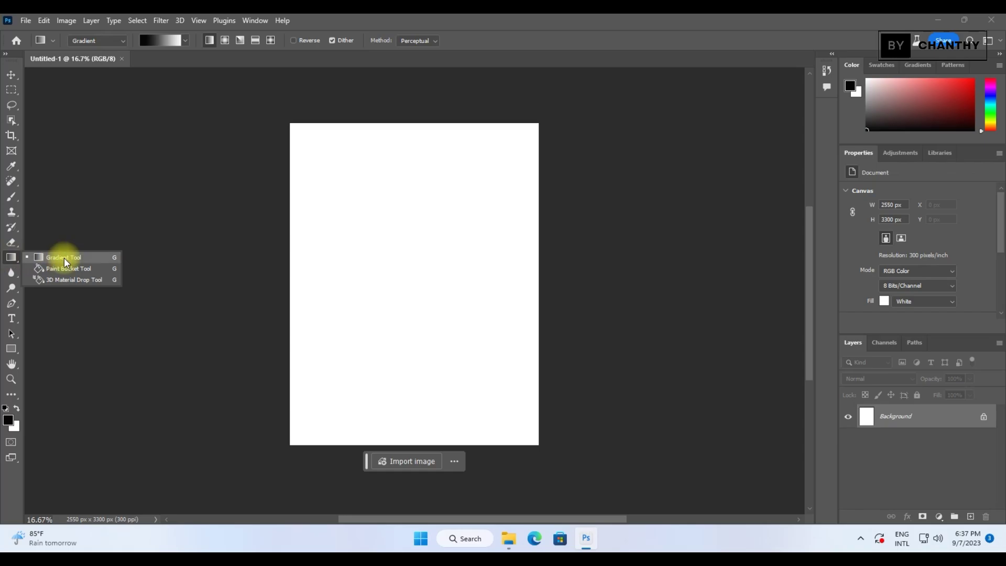
click(12, 273)
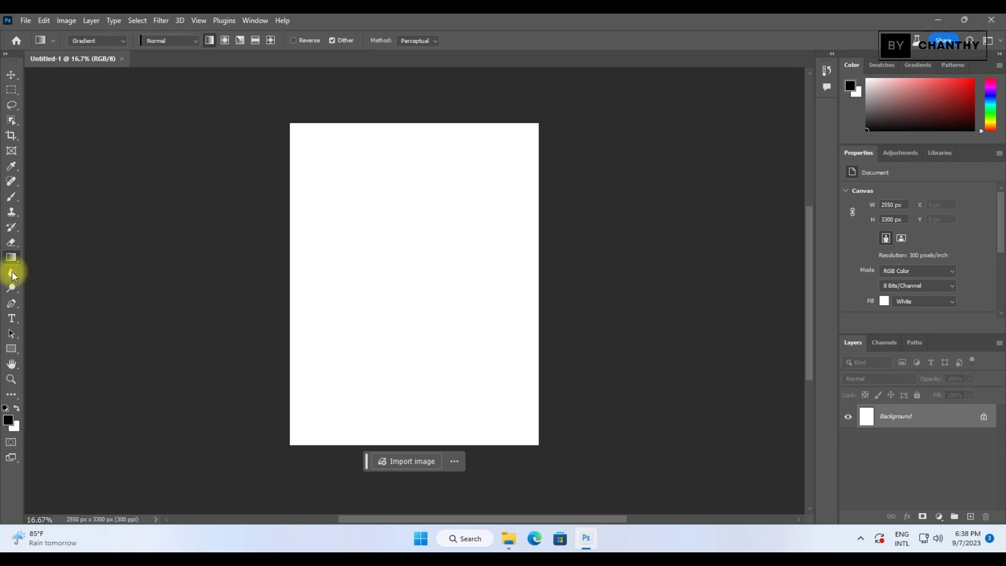
right_click(12, 273)
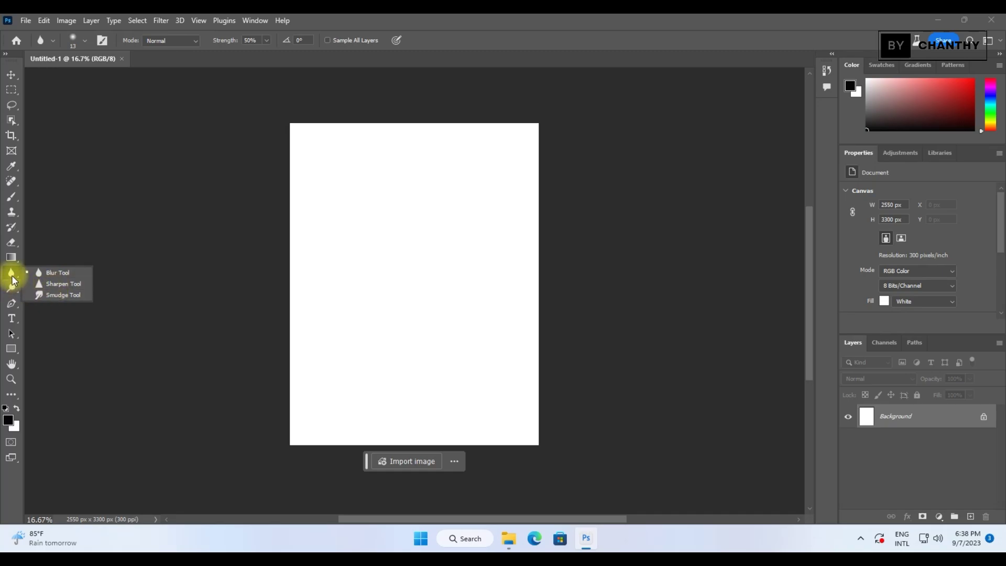
click(12, 289)
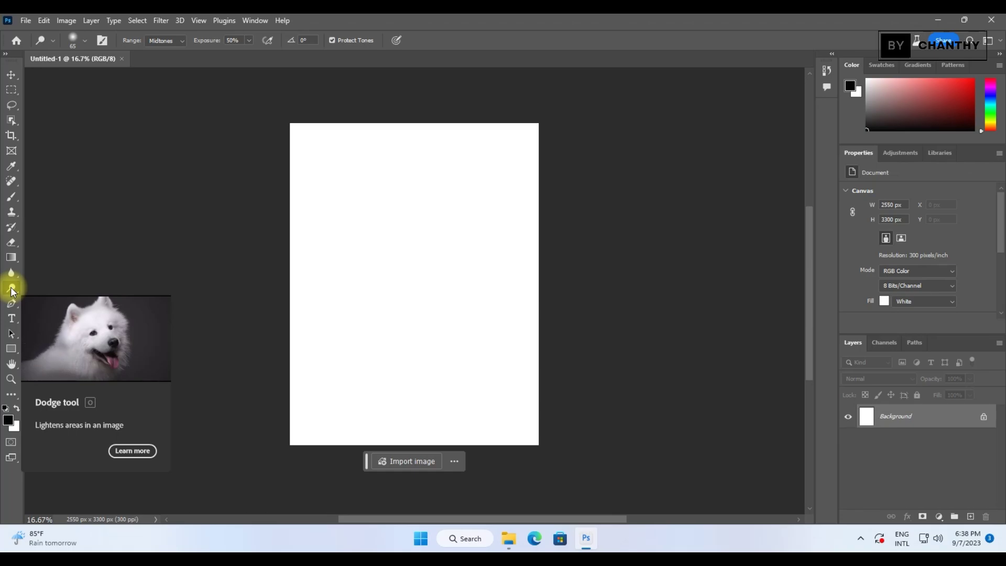
right_click(13, 290)
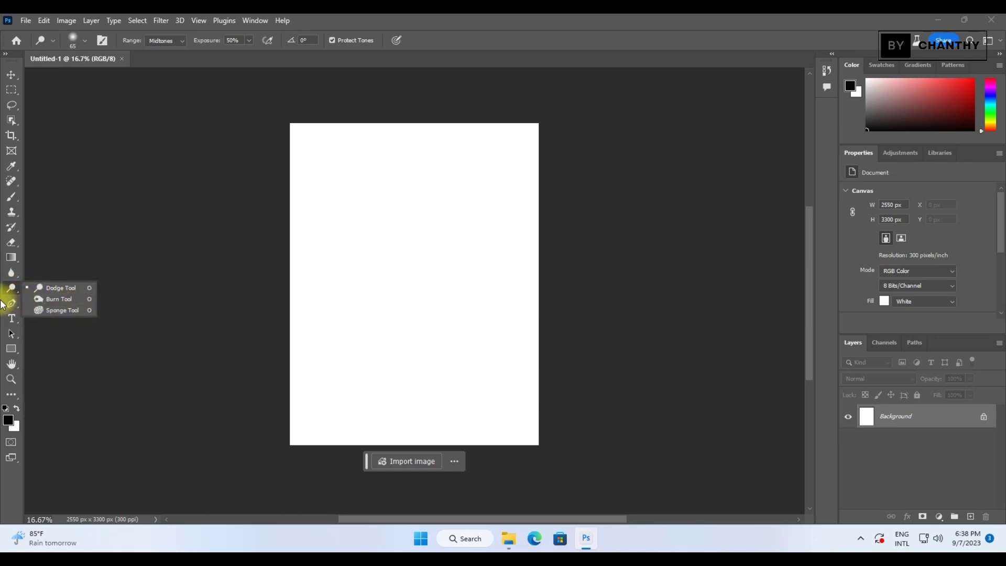
click(9, 308)
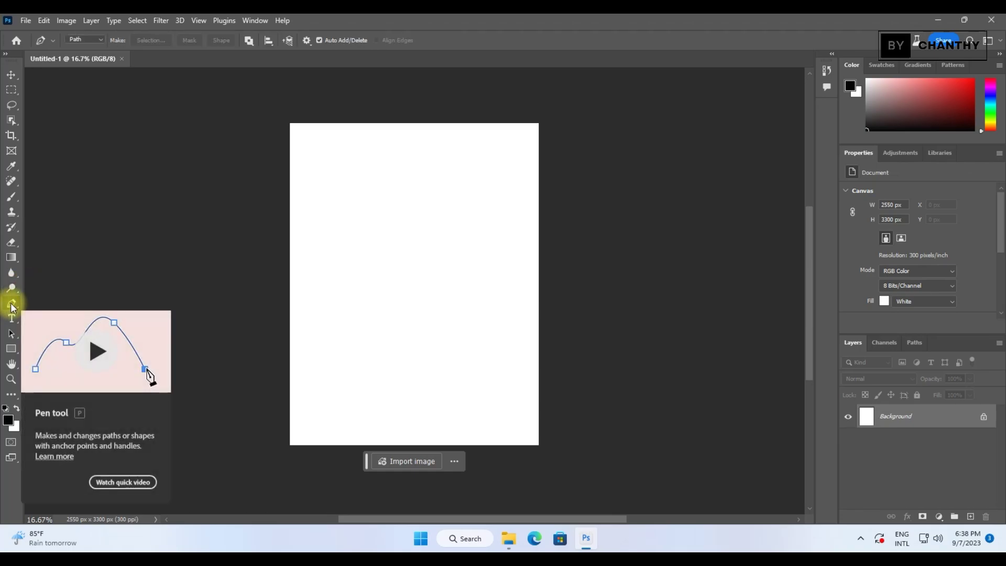
right_click(11, 304)
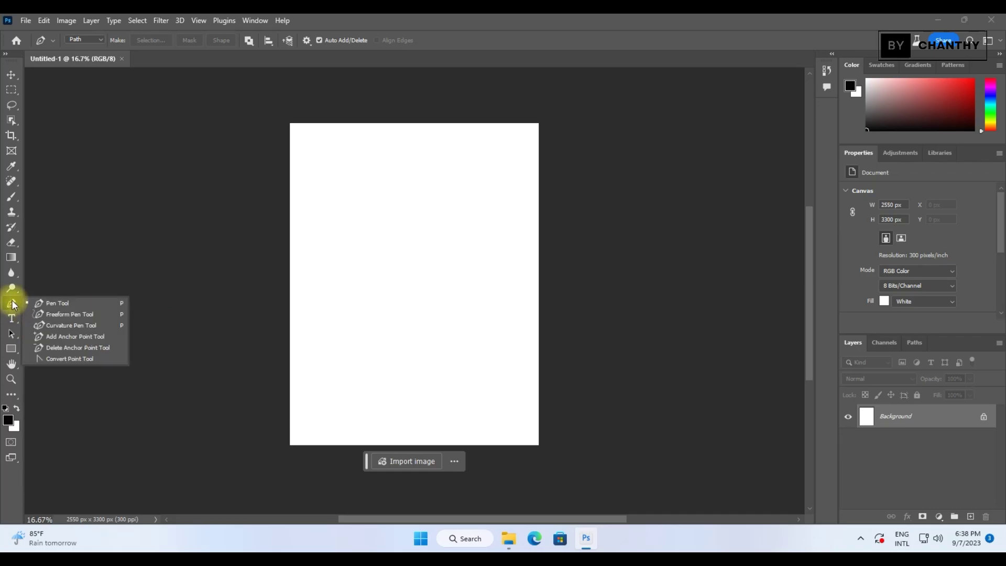
key(Escape)
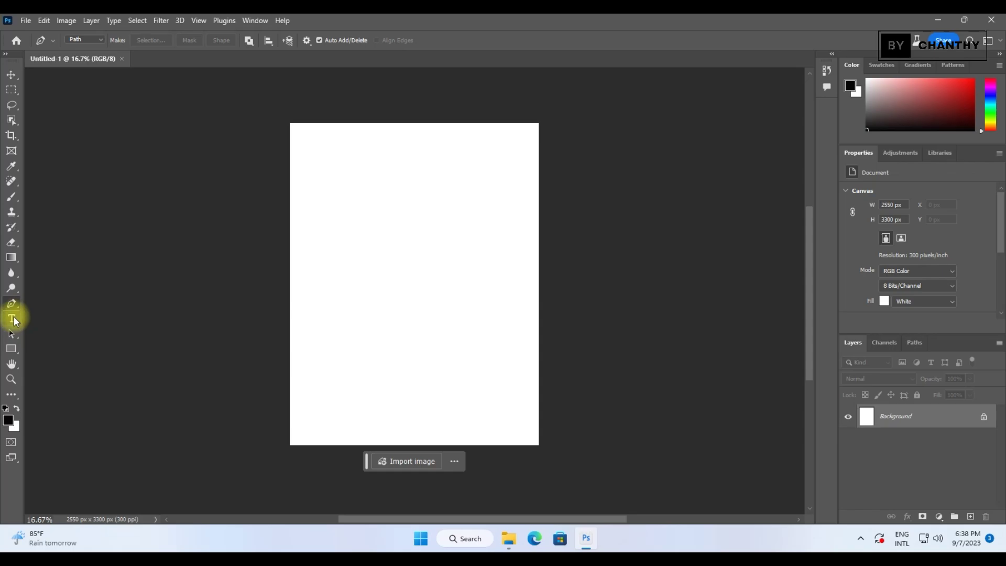
click(14, 320)
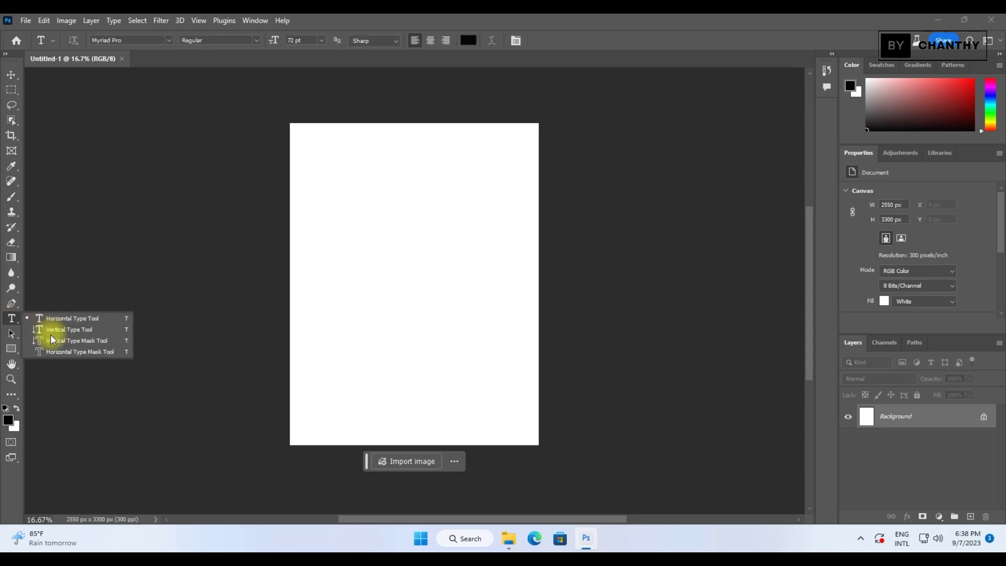
click(11, 324)
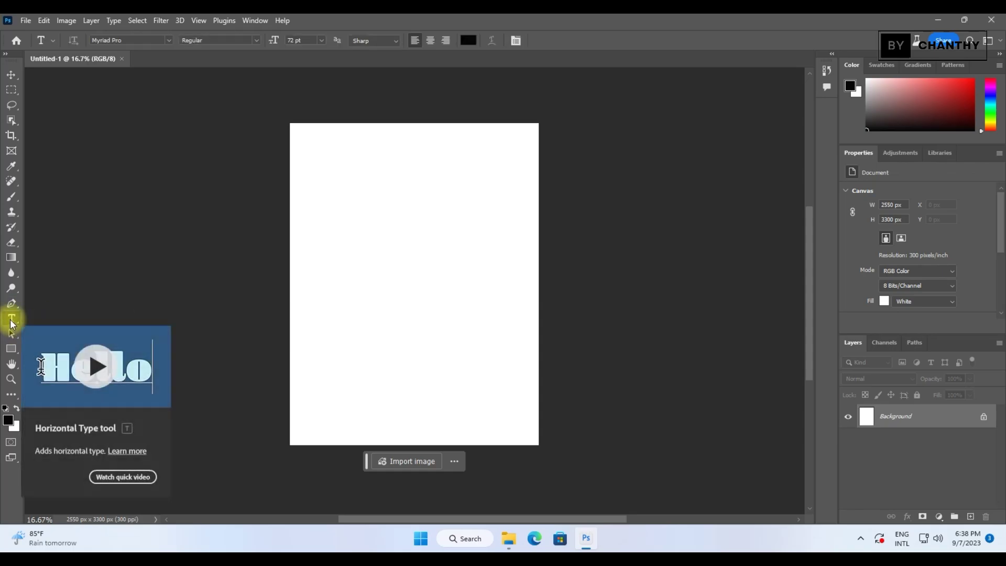
click(11, 320)
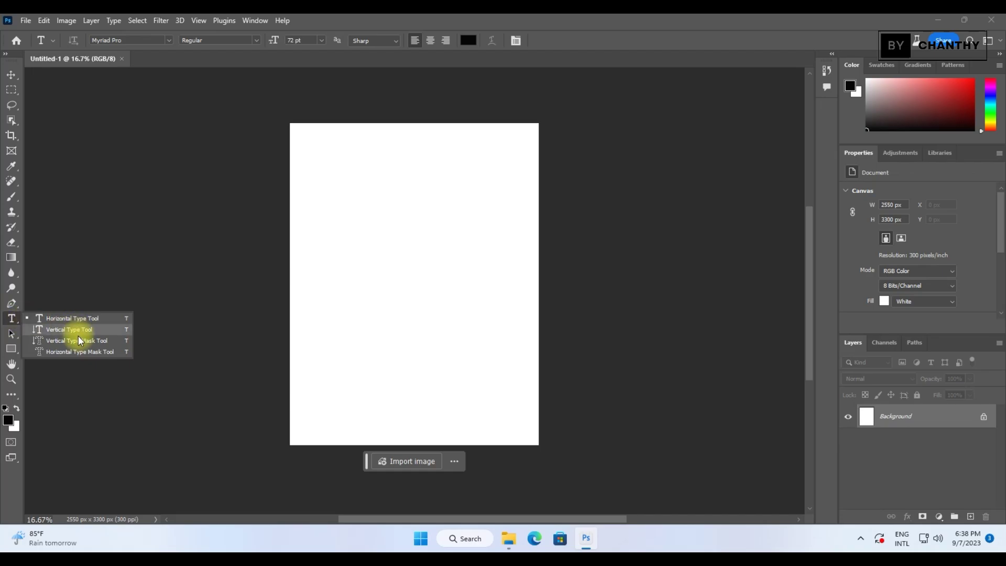
click(11, 334)
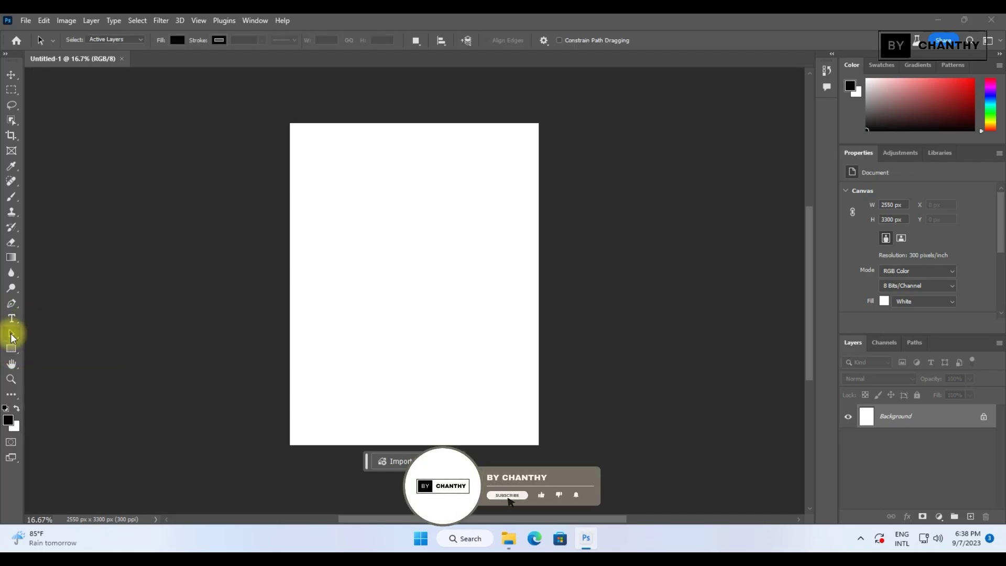
click(11, 335)
click(13, 349)
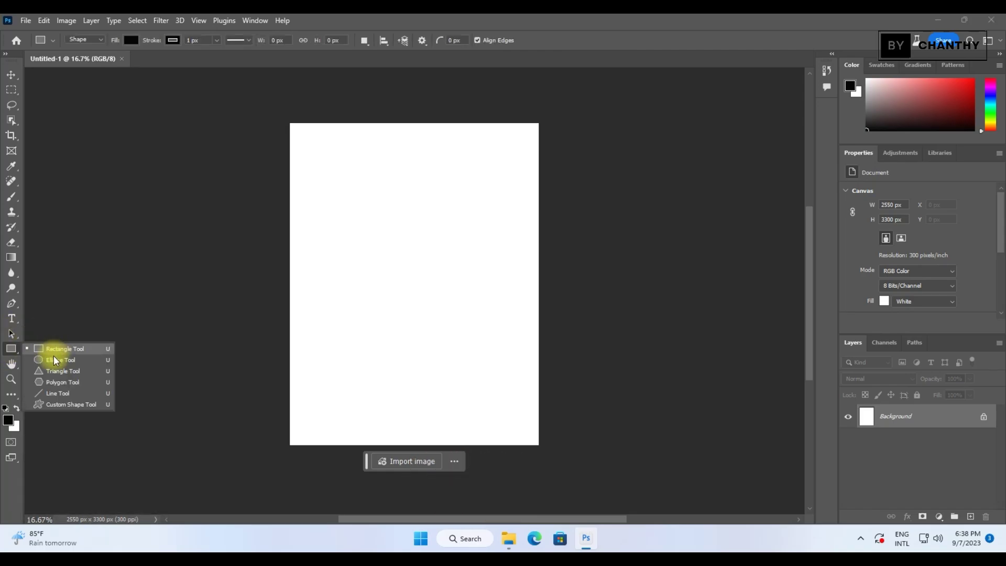
click(12, 364)
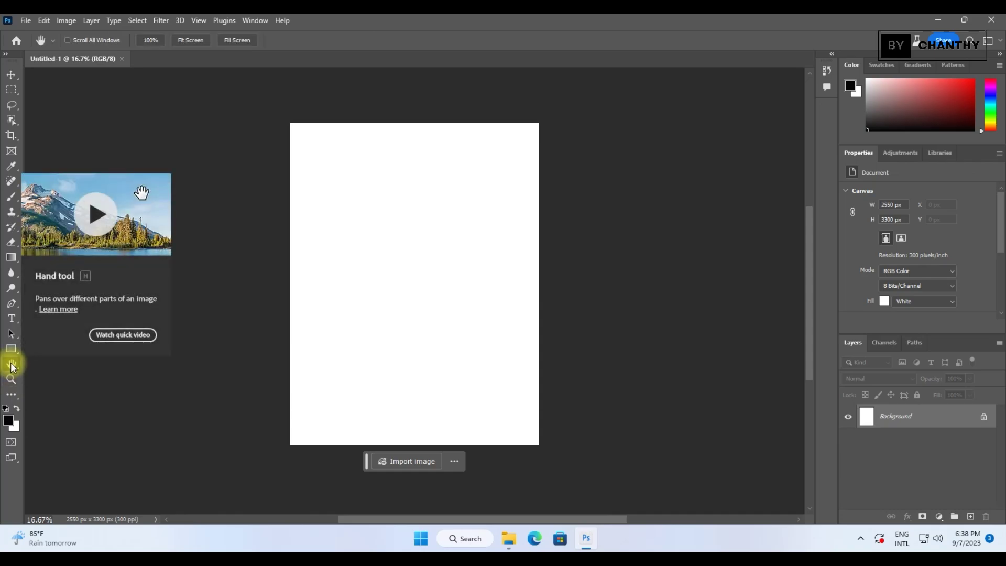
right_click(12, 366)
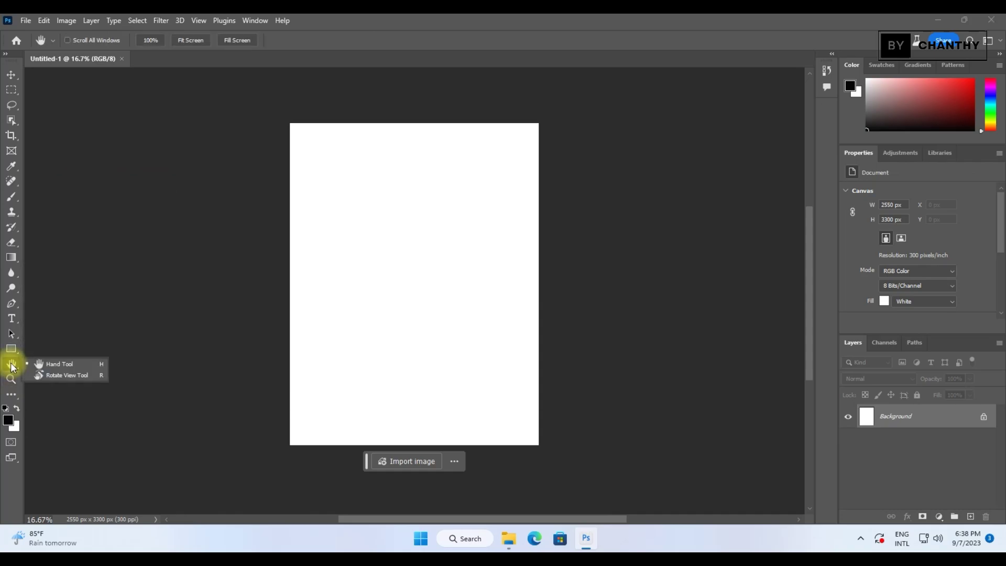
click(12, 393)
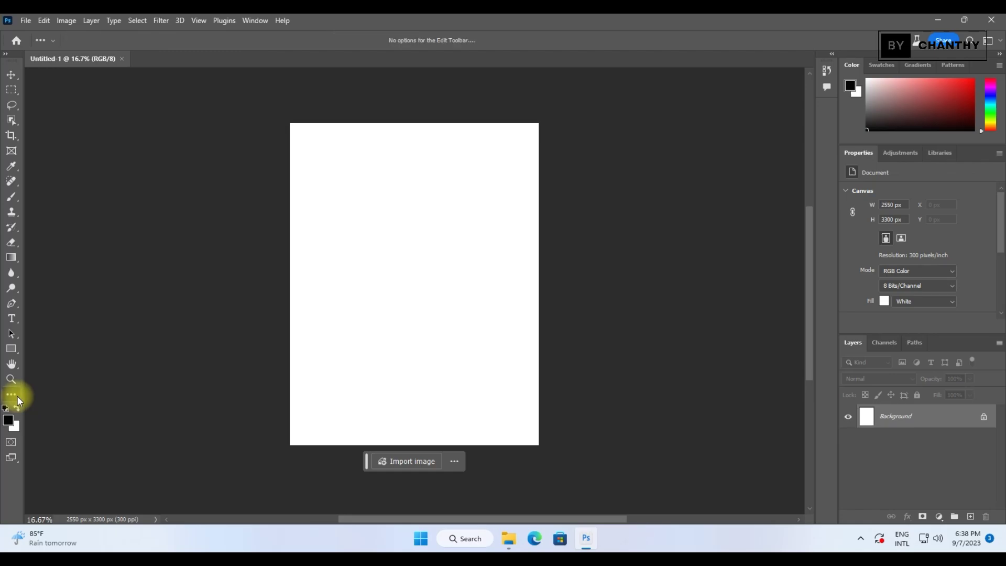
right_click(17, 397)
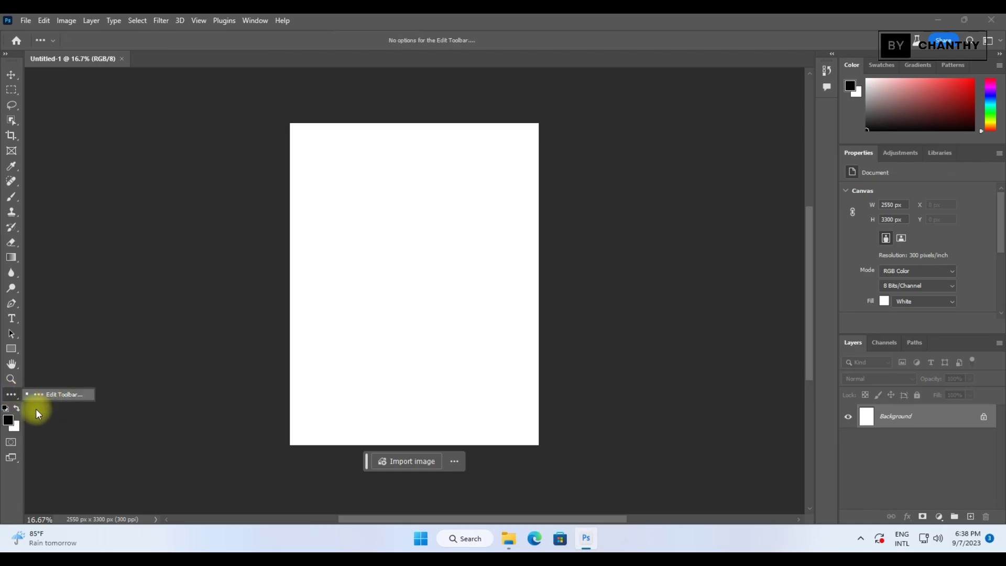
click(16, 396)
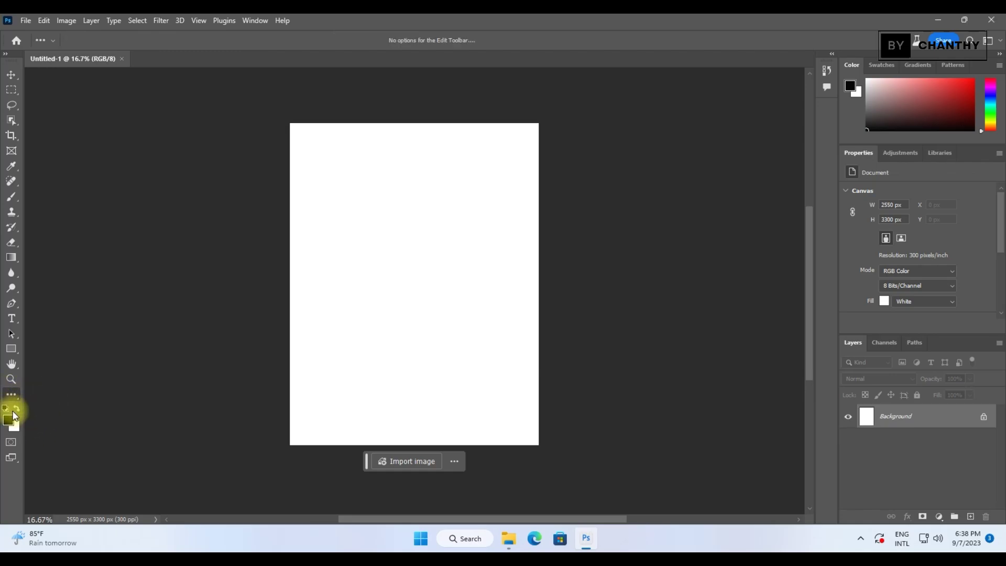
Step: Enter full-screen mode briefly, then return to the standard workspace around the blank page
click(16, 461)
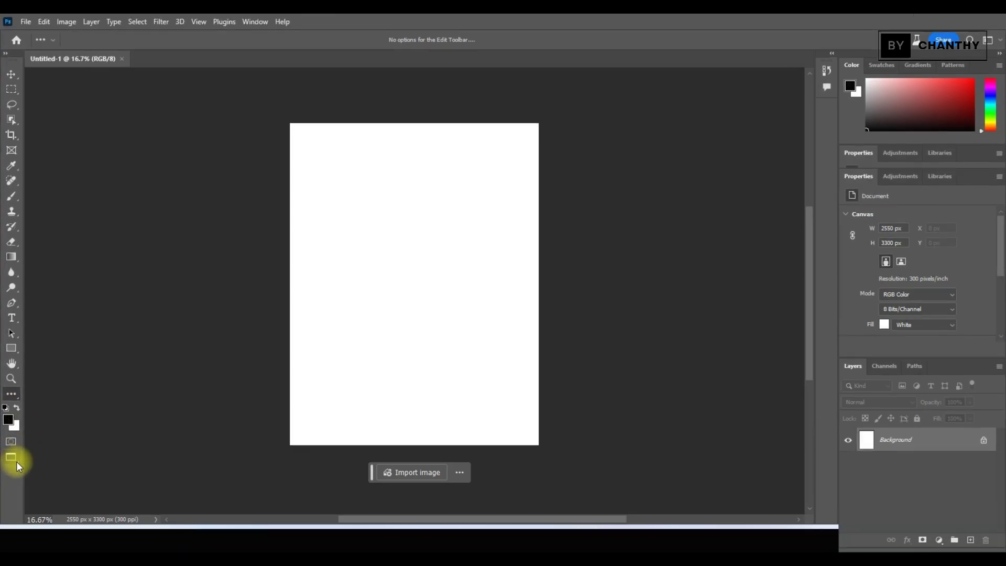
click(15, 459)
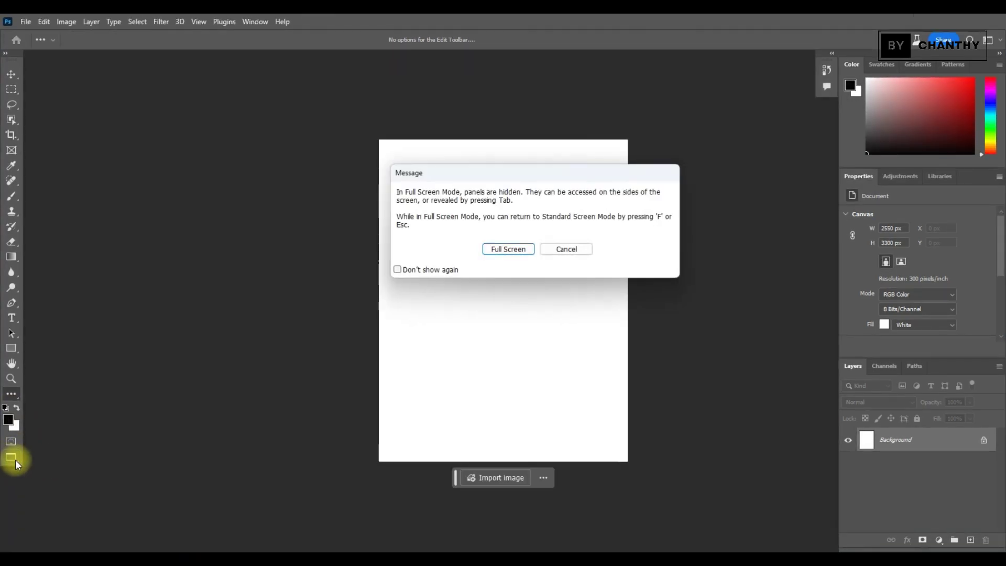
click(530, 250)
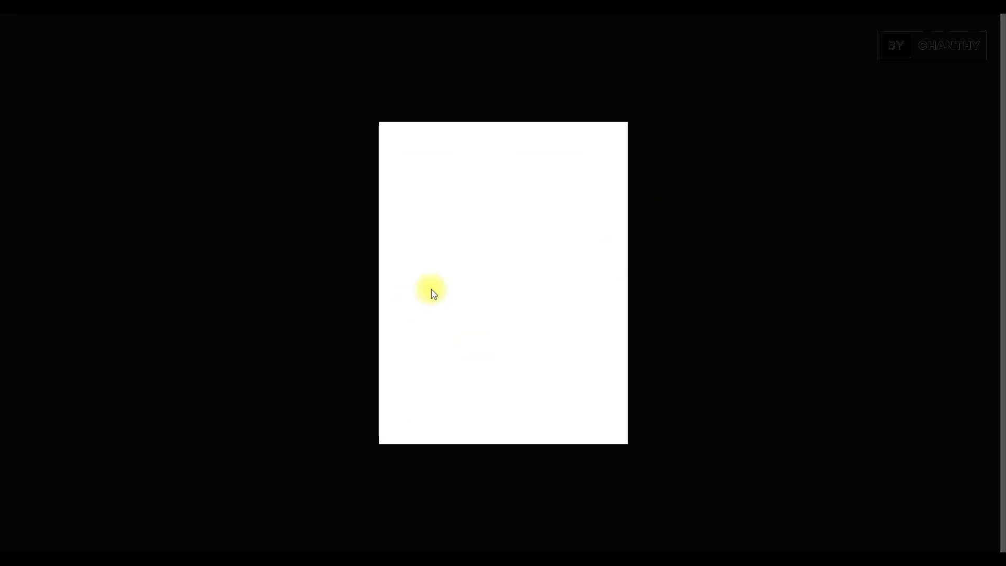
key(Escape)
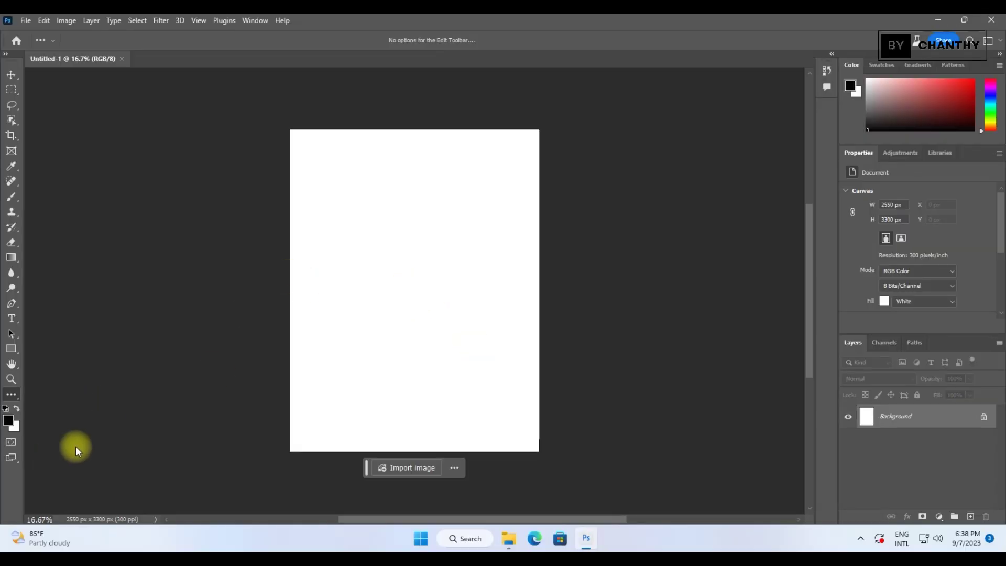
click(25, 20)
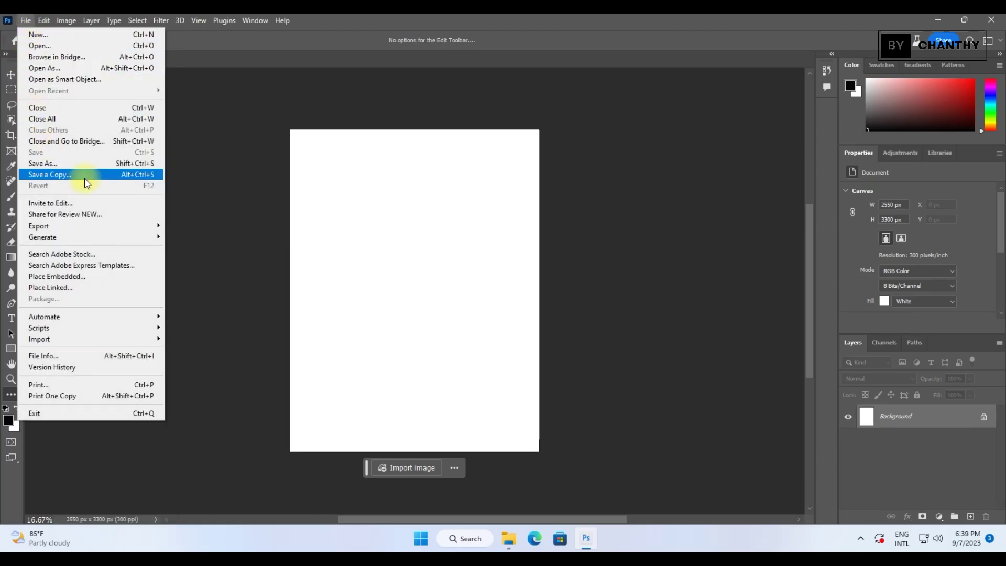
mouse_move(224, 20)
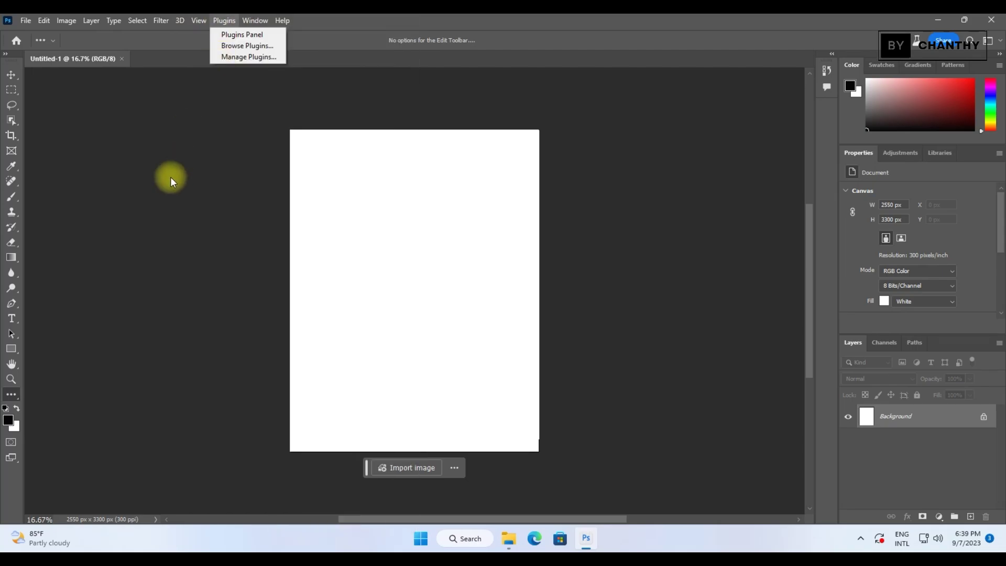
Step: Add a type layer near the page top reading 'Welcome to Adobe Phgotoshop Beta'
click(169, 178)
click(12, 75)
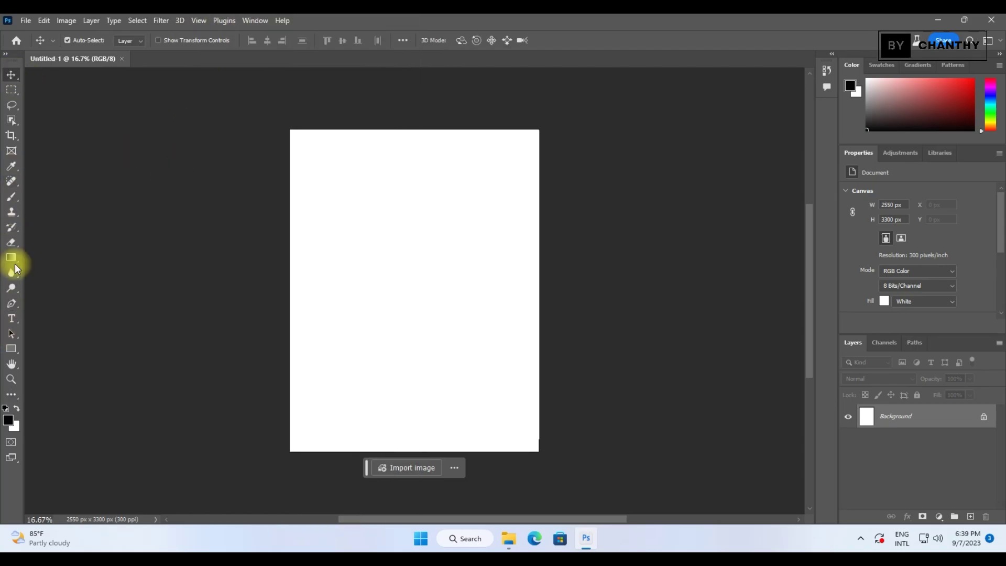
click(12, 318)
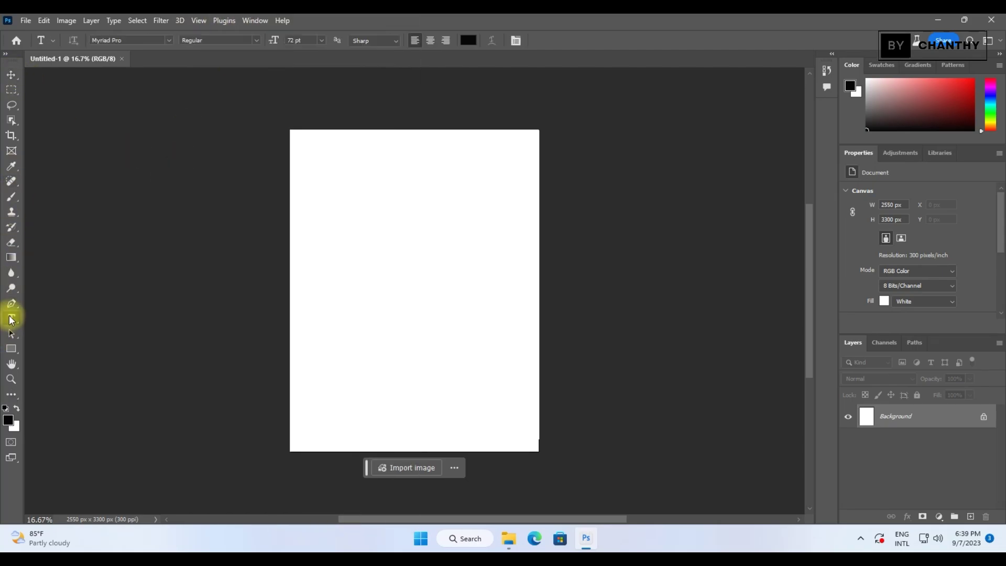
click(323, 207)
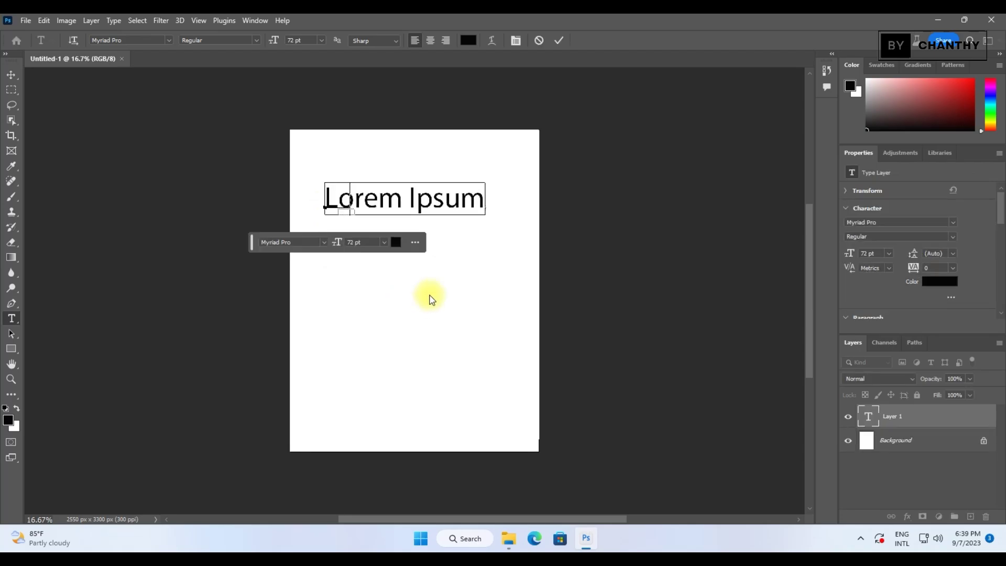
text(Welcome to Adob)
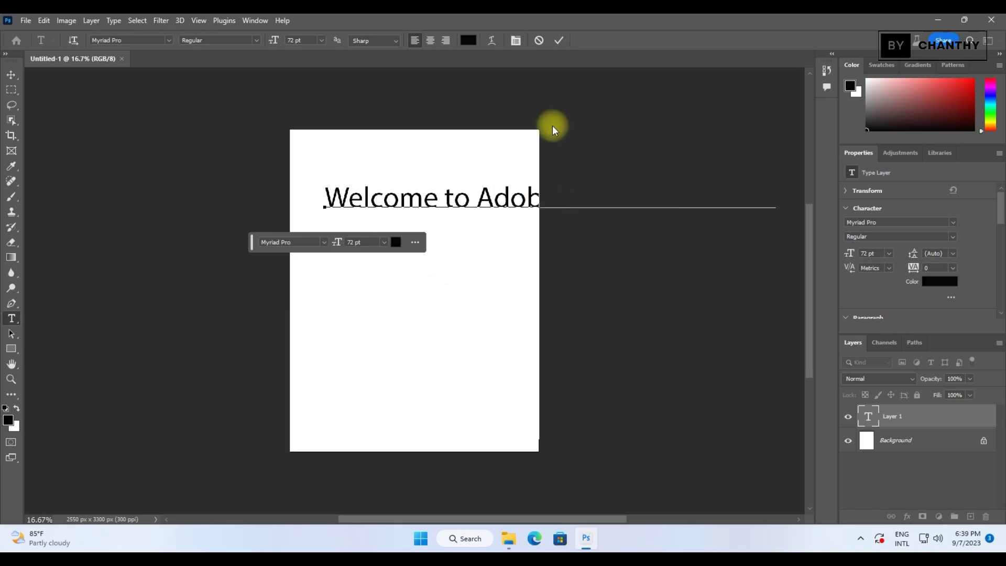
click(558, 40)
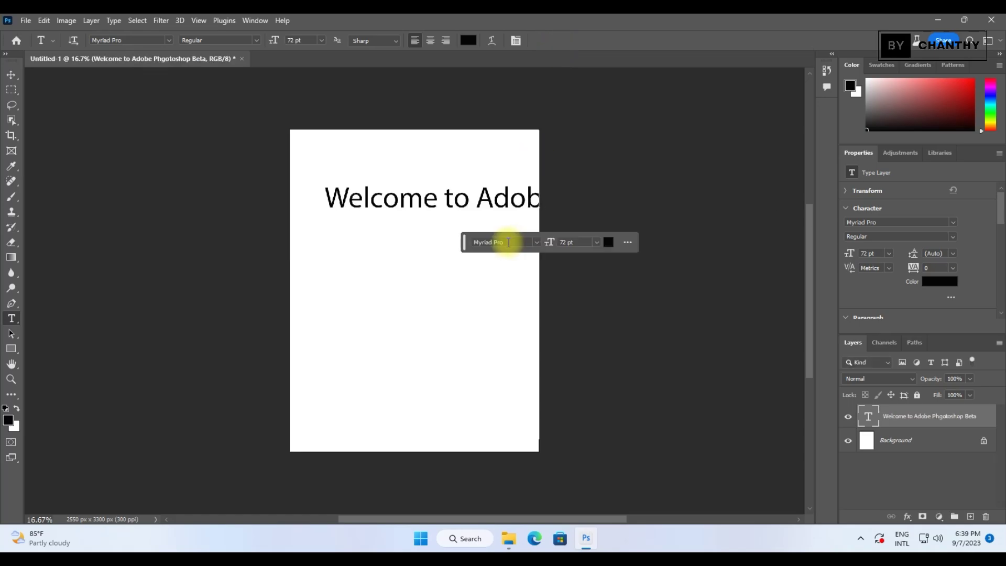
Step: Scale the heading down to fit the page, centre it, and remove the stray 'g' from Phgotoshop
key(ctrl+t)
drag(776, 213, 531, 192)
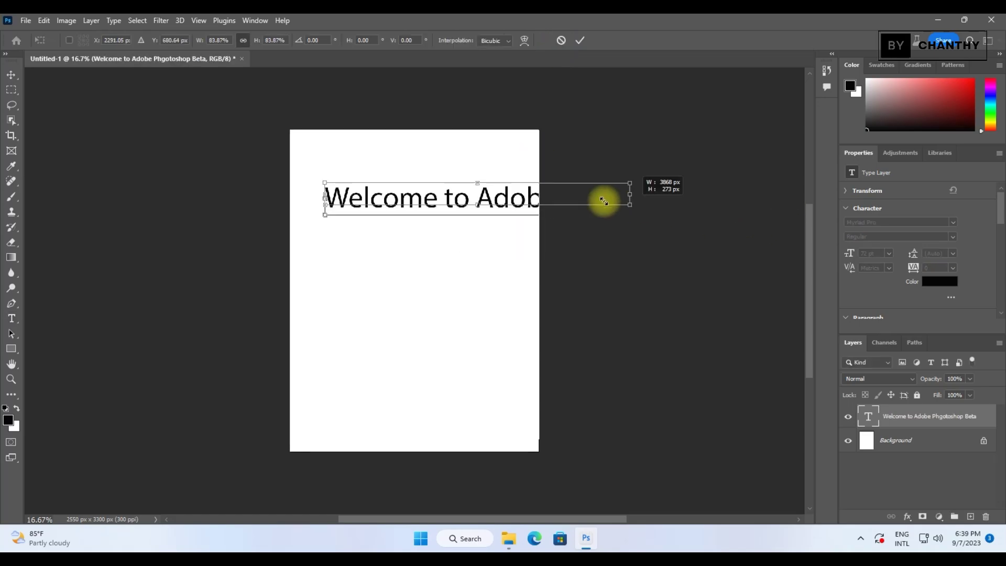
drag(460, 189, 447, 179)
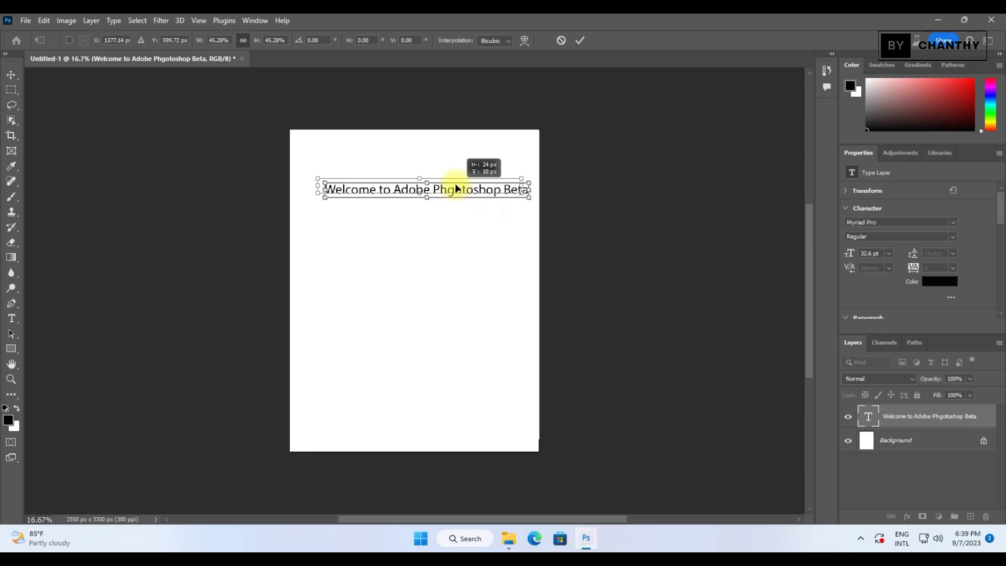
double_click(447, 179)
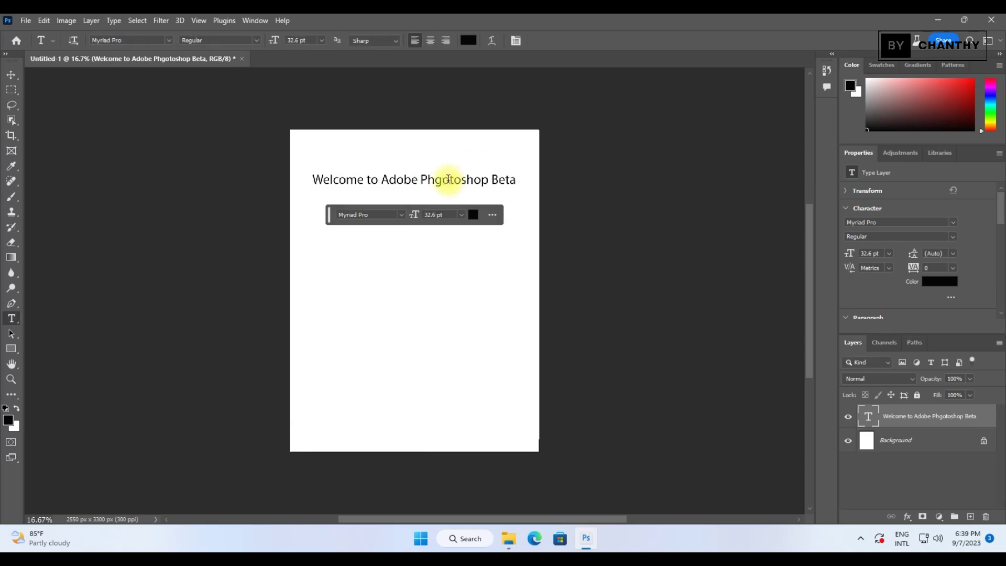
key(BackSpace)
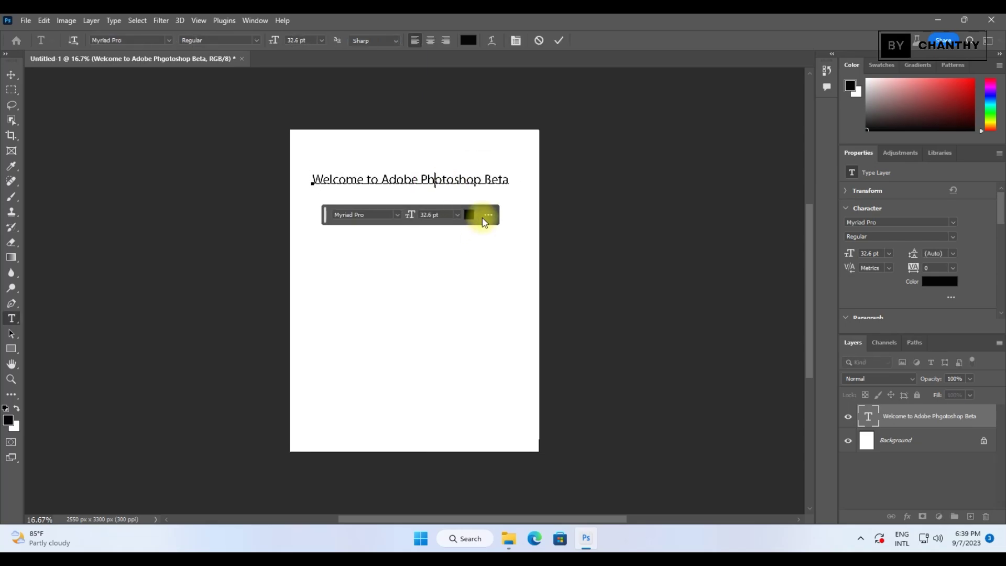
Step: Make the heading red Humnst777 Blk BT Black Italic and nudge it within the page
key(ctrl+a)
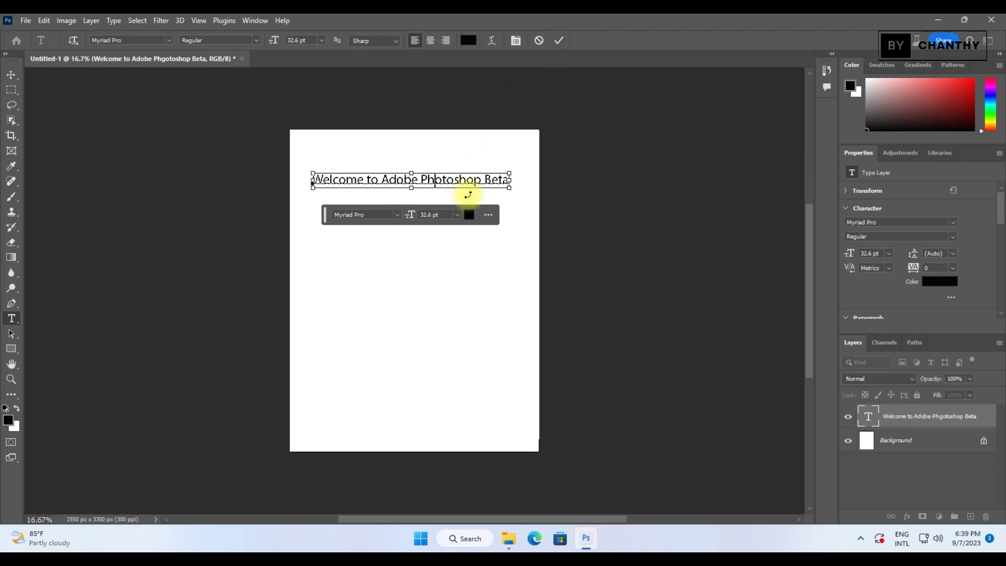
click(469, 40)
click(482, 153)
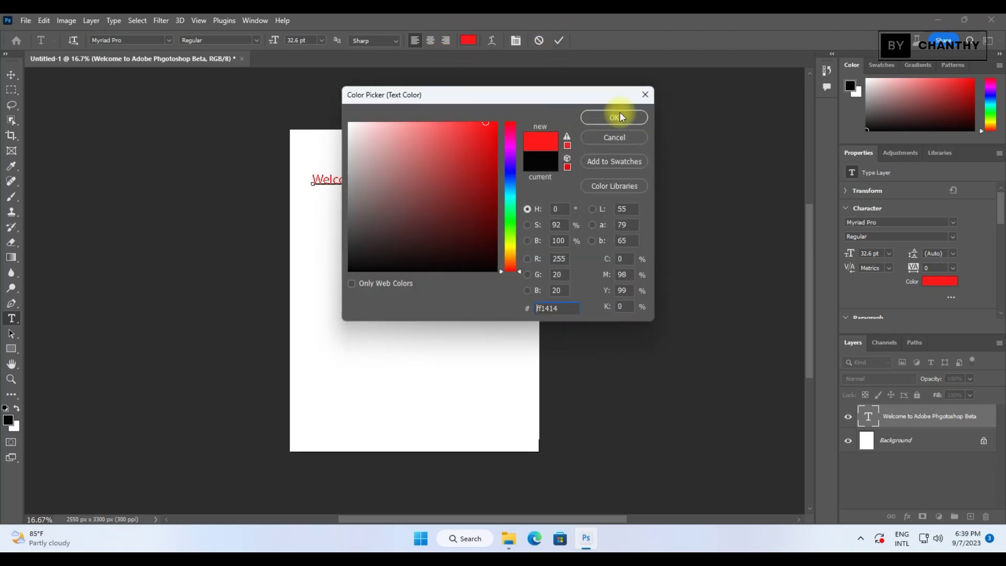
click(618, 114)
click(169, 39)
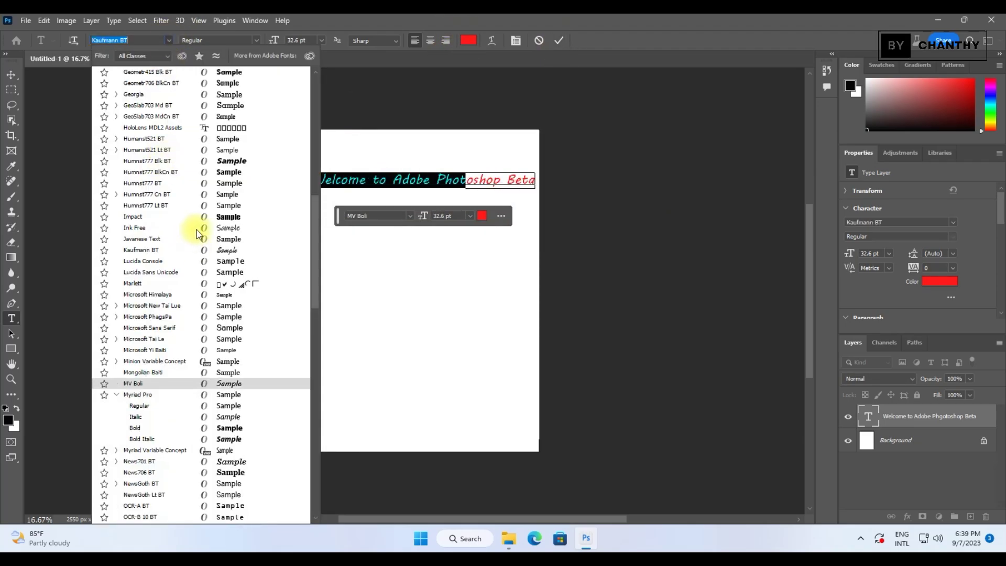
click(203, 162)
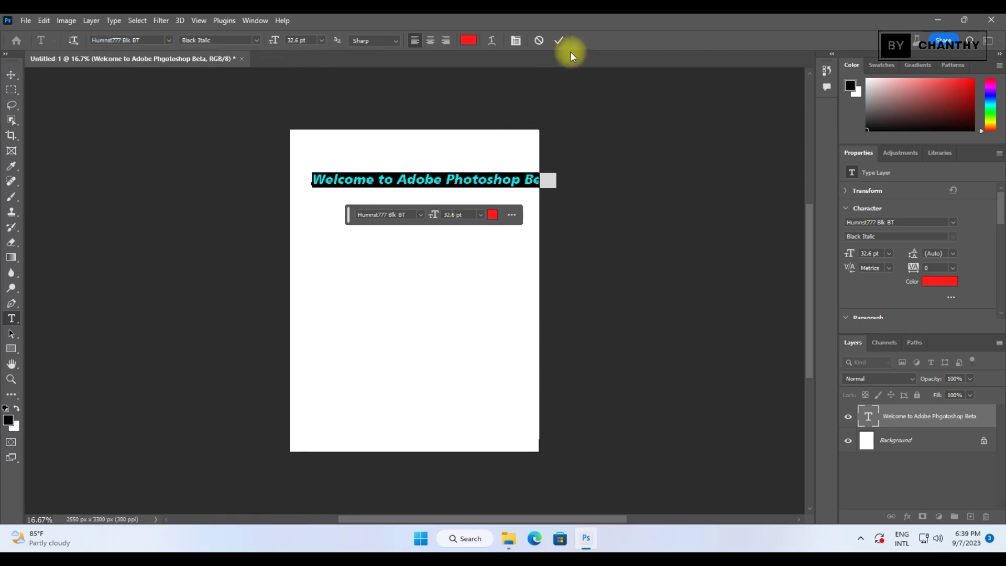
click(559, 40)
key(v)
drag(445, 178, 426, 175)
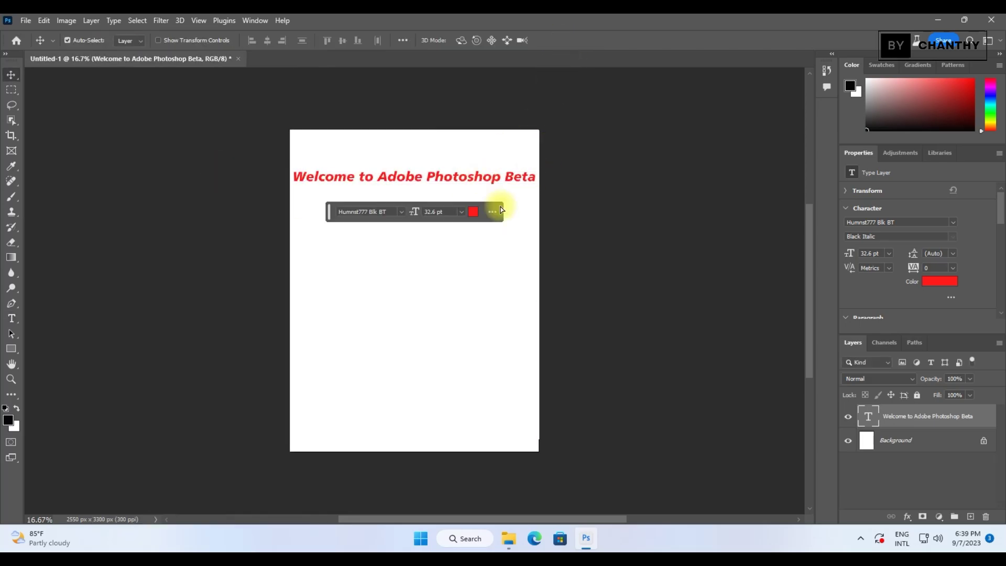
Step: Add a blue Stroke layer style to the heading, then bring up its text colour picker
click(907, 517)
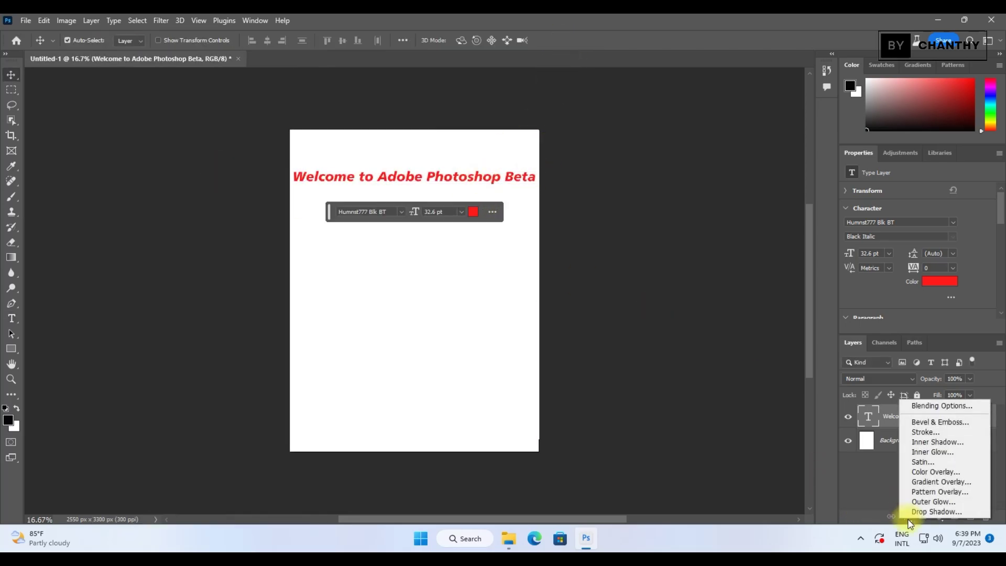
click(935, 436)
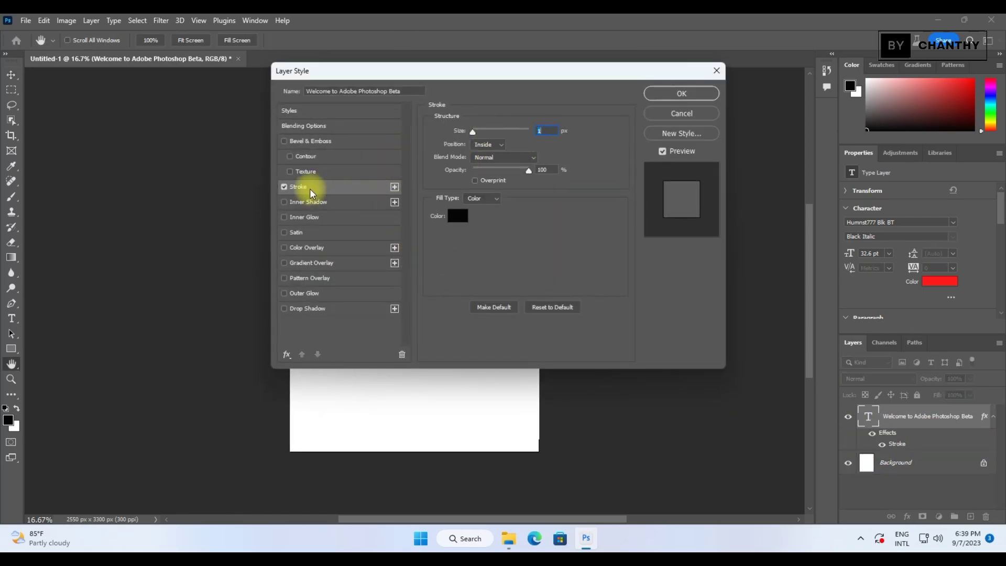
click(447, 216)
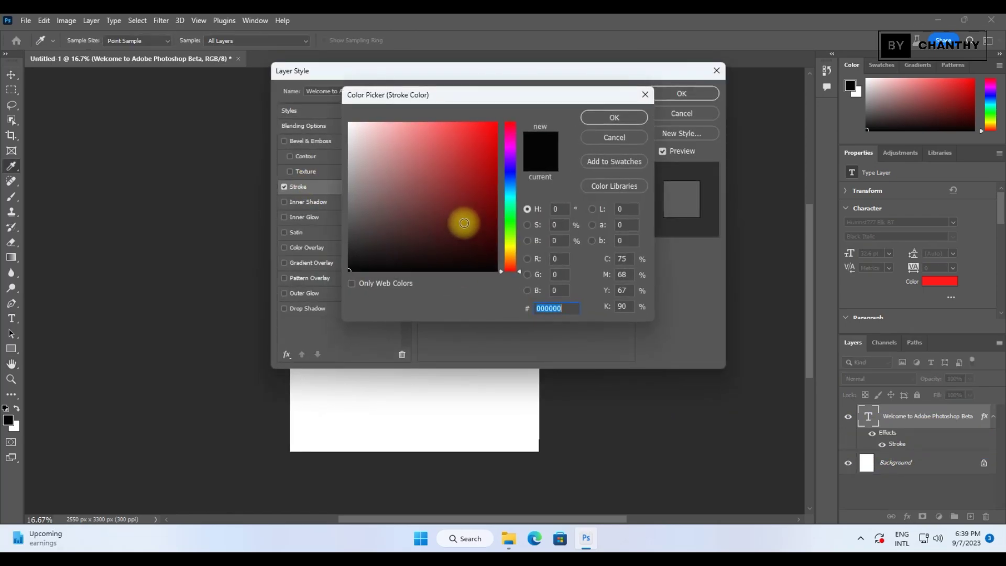
drag(438, 162, 305, 112)
click(485, 133)
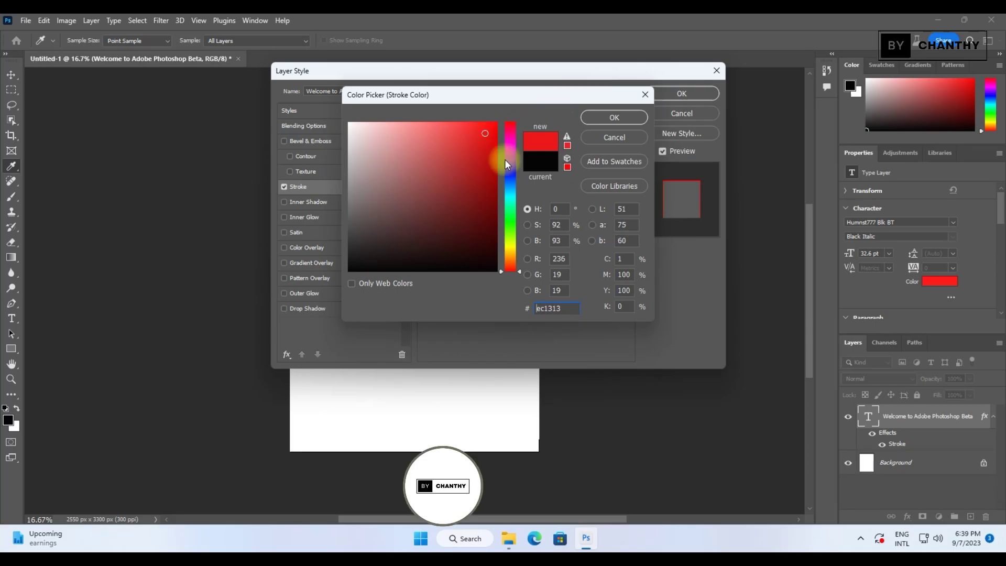
drag(505, 159, 508, 179)
click(607, 118)
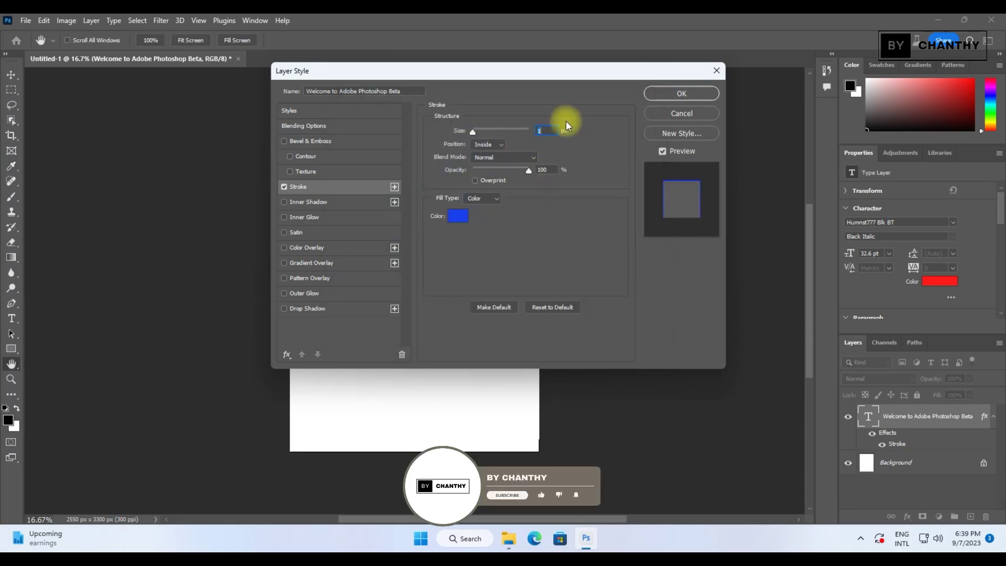
mouse_move(580, 76)
mouse_down()
mouse_move(761, 193)
mouse_move(762, 171)
mouse_up()
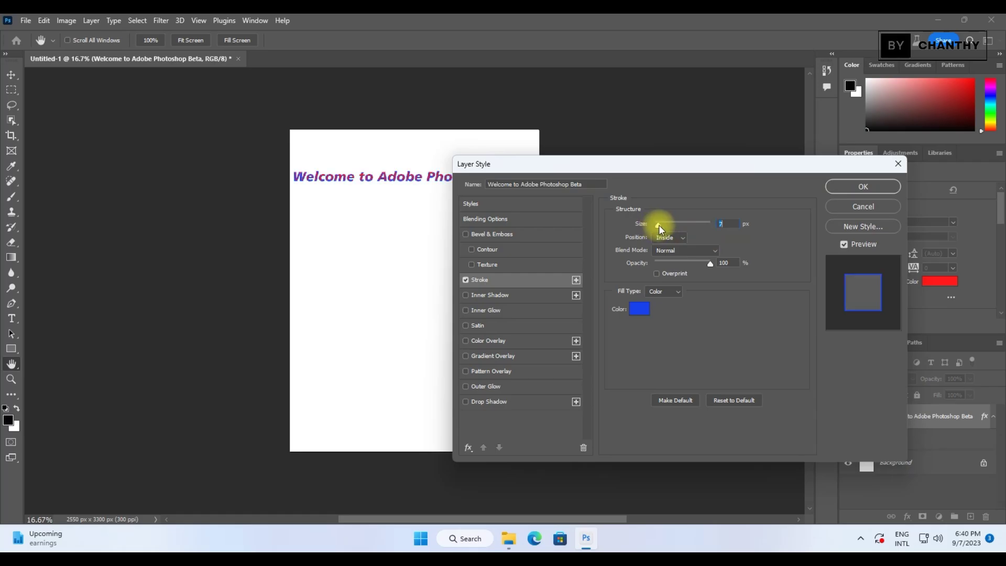
click(859, 187)
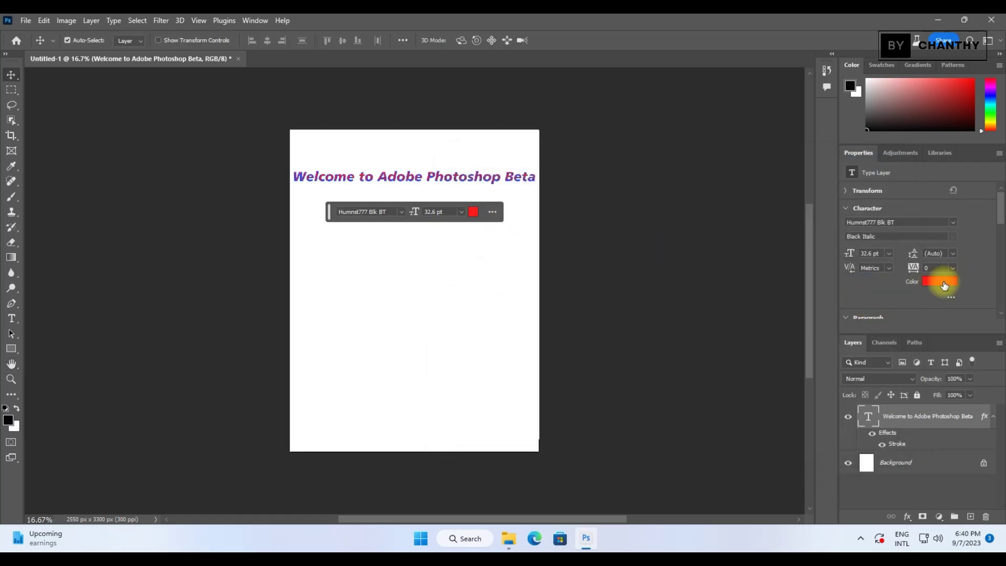
click(473, 212)
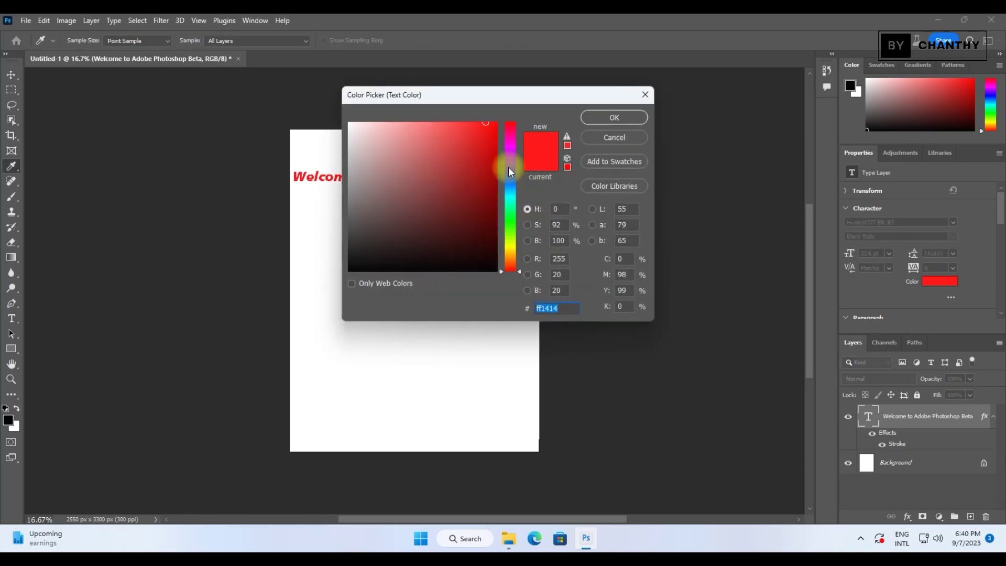
Step: Give the heading text a mint green colour and a 60 pt font size
mouse_move(503, 167)
mouse_down()
mouse_move(509, 208)
mouse_move(475, 137)
mouse_move(423, 125)
mouse_up()
click(613, 118)
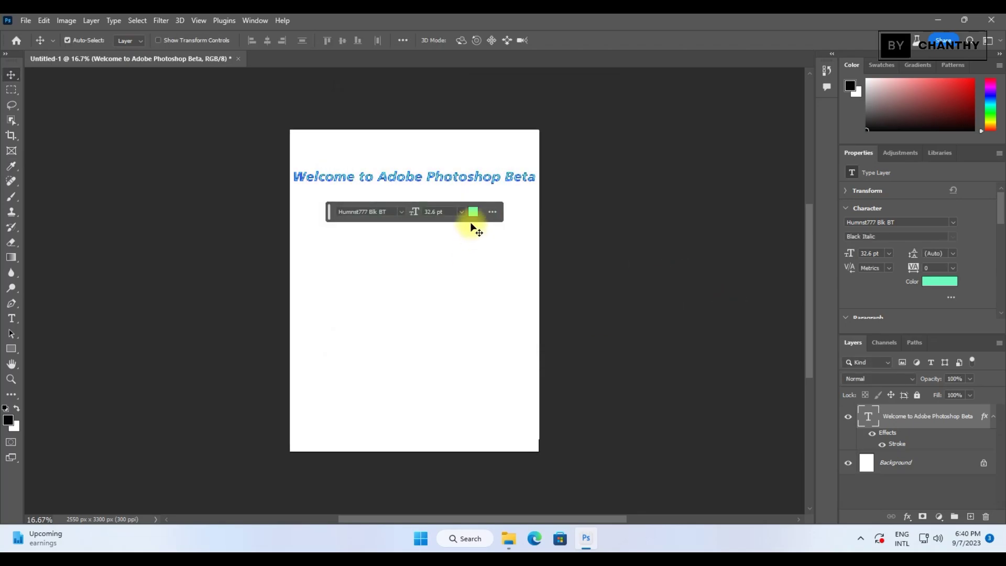
click(460, 212)
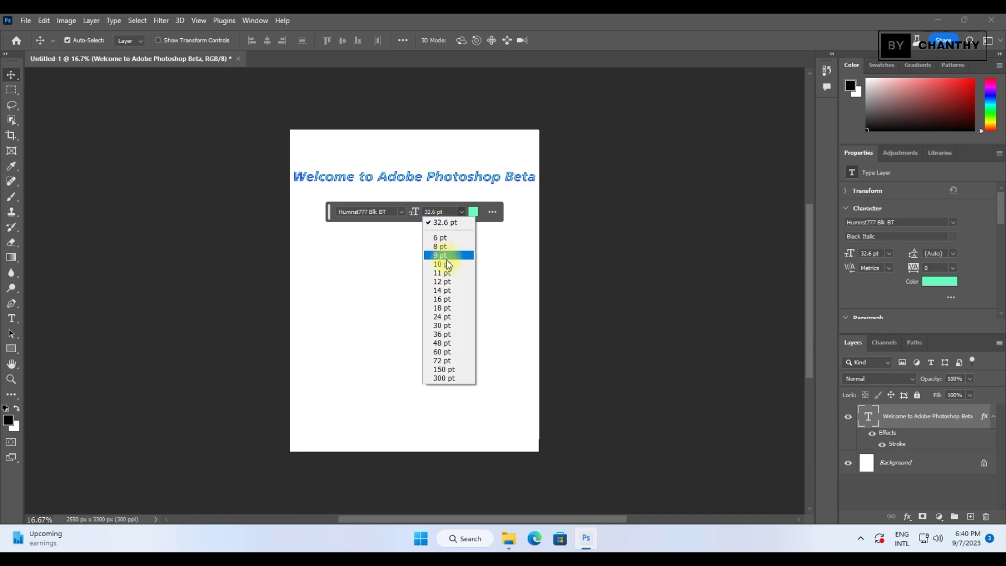
click(452, 353)
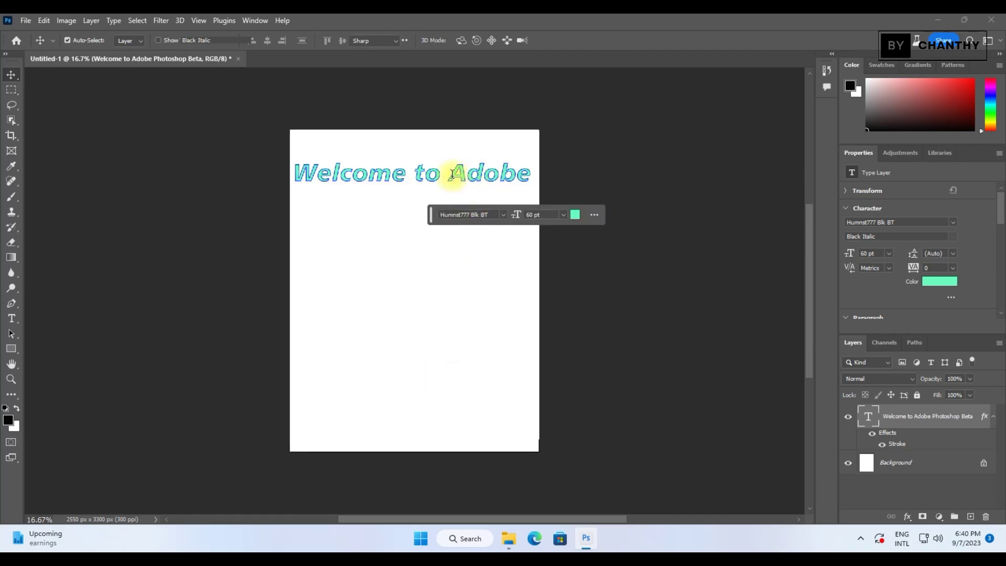
Step: Break the heading onto two lines before 'Adobe'
double_click(452, 175)
key(ctrl+Return)
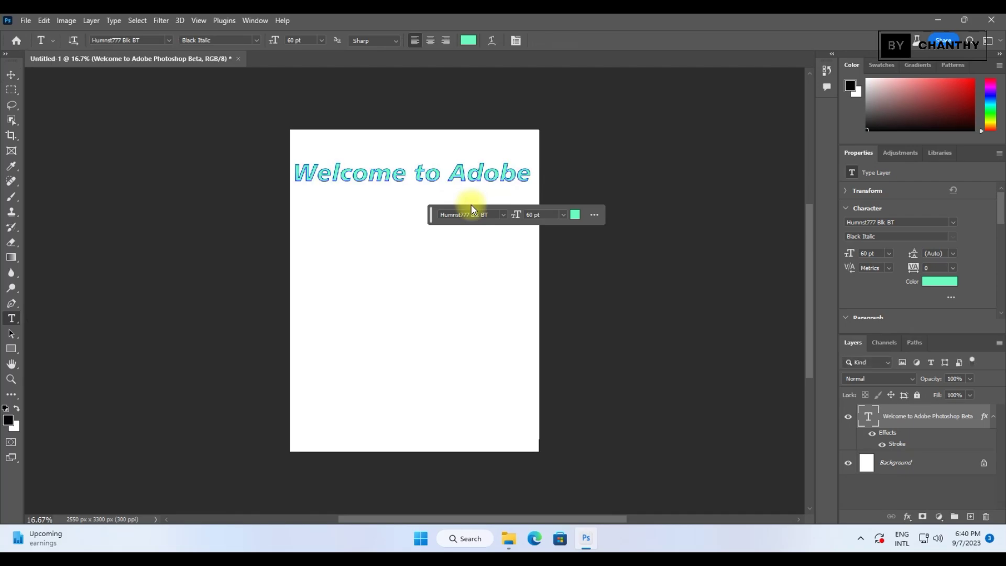
click(457, 195)
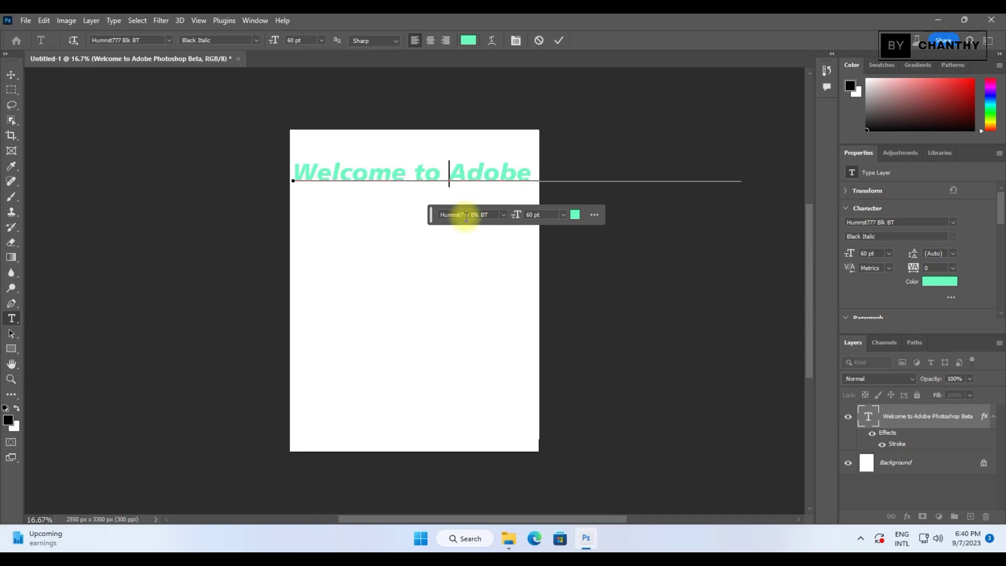
key(Return)
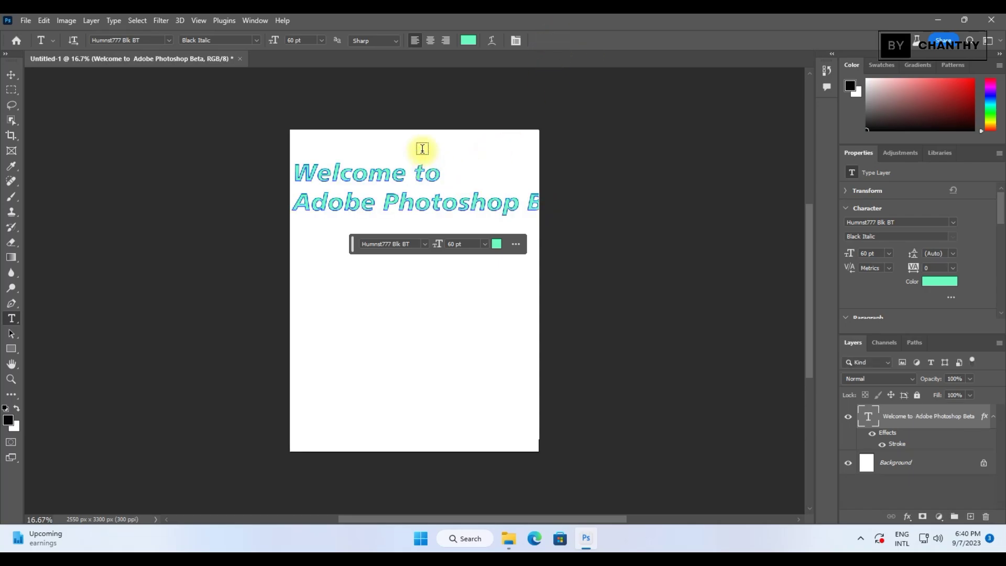
Step: Center-align both heading lines and move the heading to the page centre
click(400, 195)
key(ctrl+a)
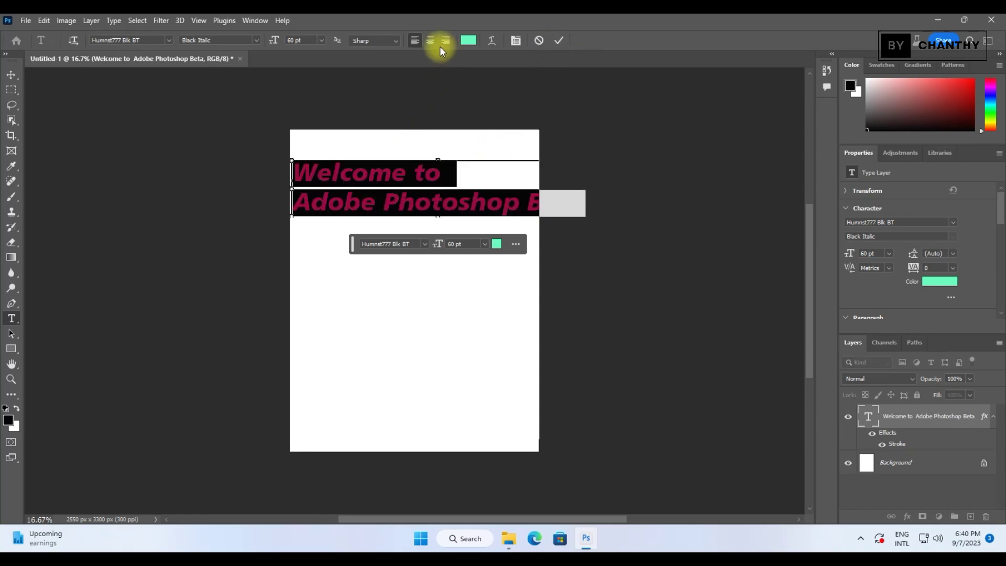
click(430, 40)
click(558, 40)
key(v)
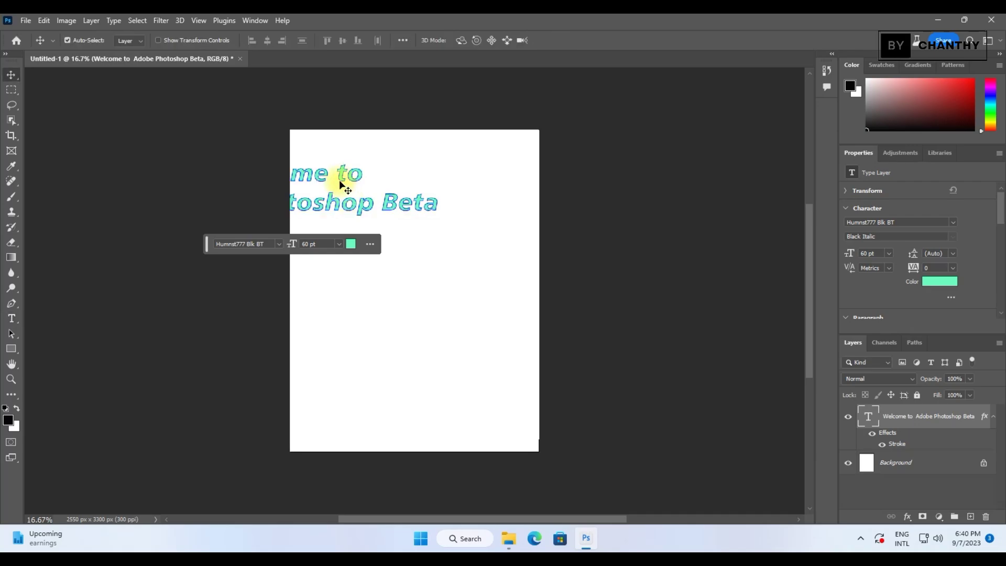
drag(338, 181, 444, 200)
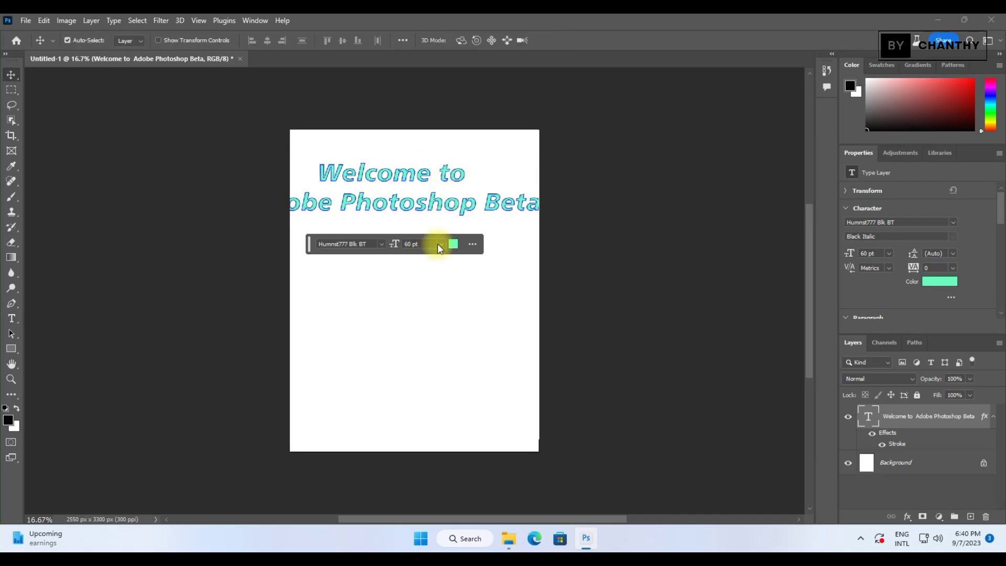
Step: Reduce the heading to 48 pt and re-centre it near the top of the page
click(438, 244)
click(429, 375)
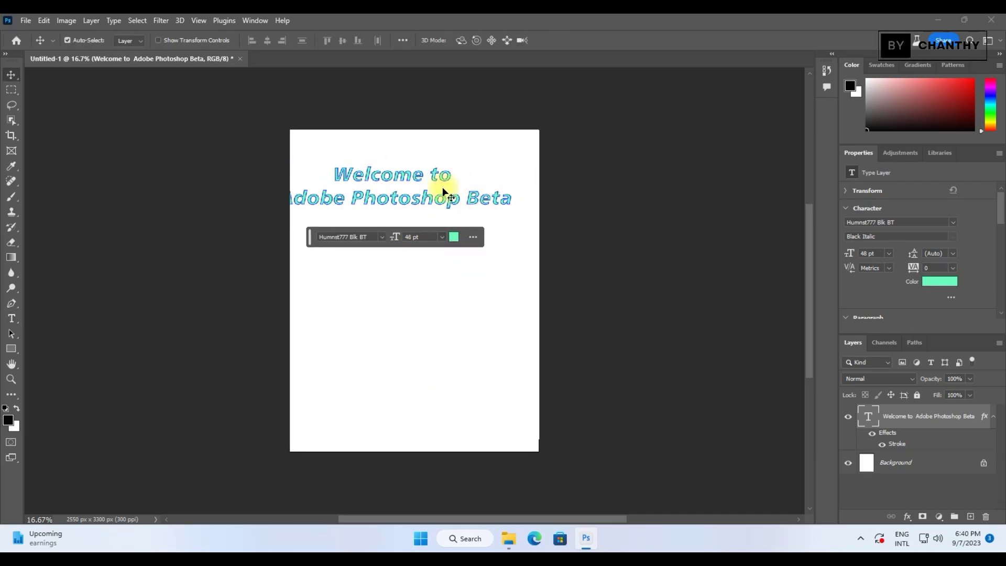
drag(431, 195, 449, 198)
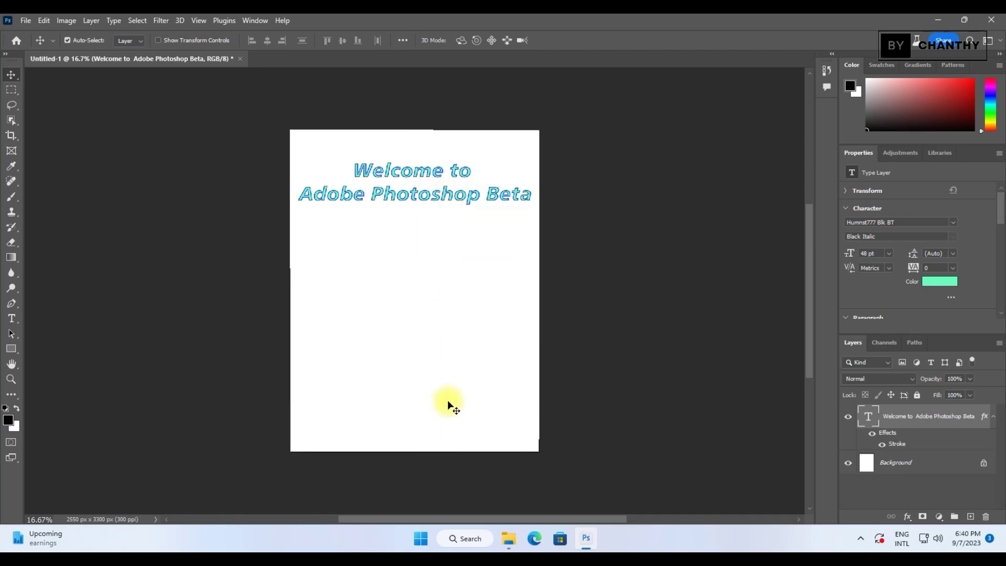
click(422, 269)
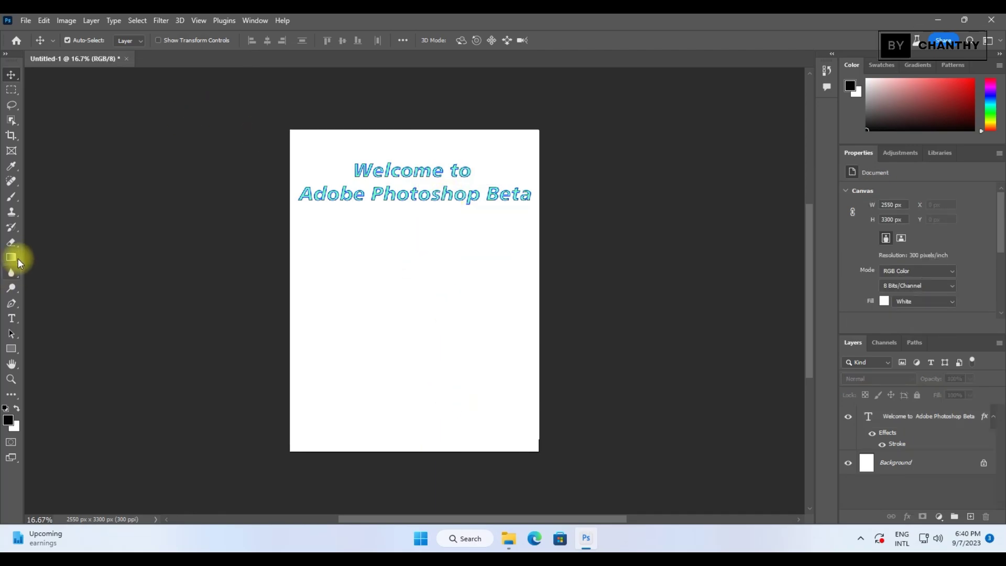
Step: Draw Wild Animals custom shapes: an ostrich on the left and a kangaroo beside it
click(17, 355)
click(70, 405)
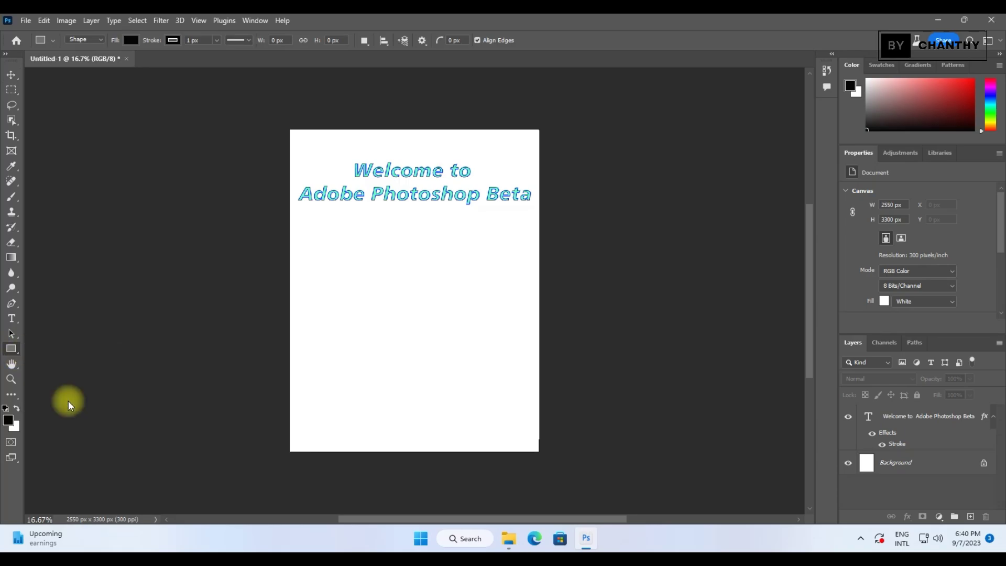
click(473, 41)
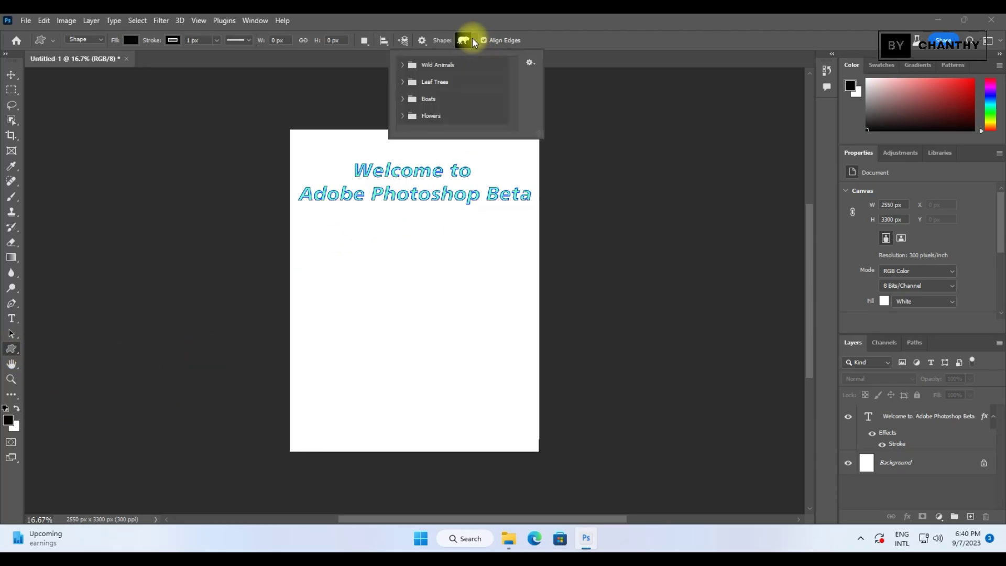
click(402, 65)
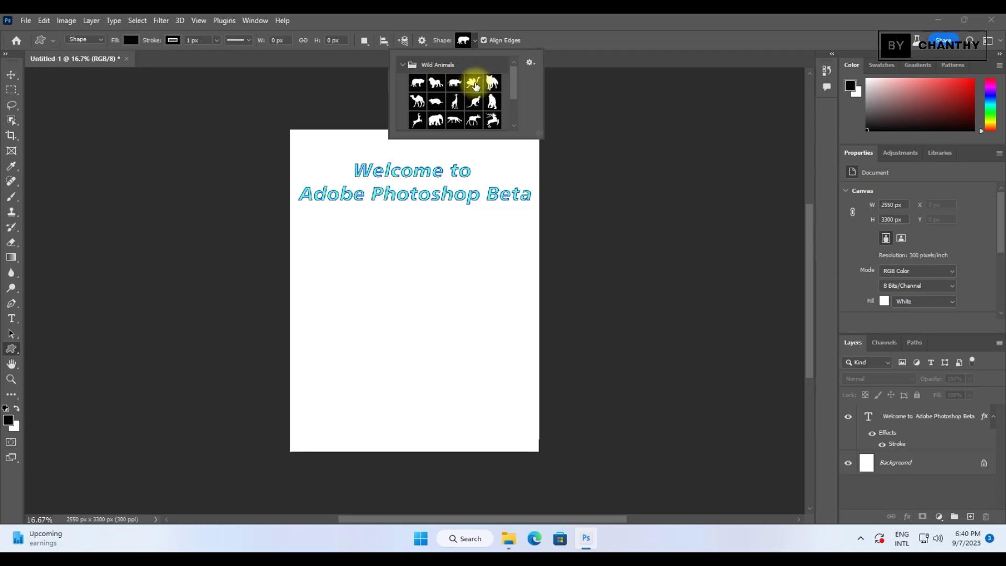
click(472, 82)
drag(317, 269, 393, 350)
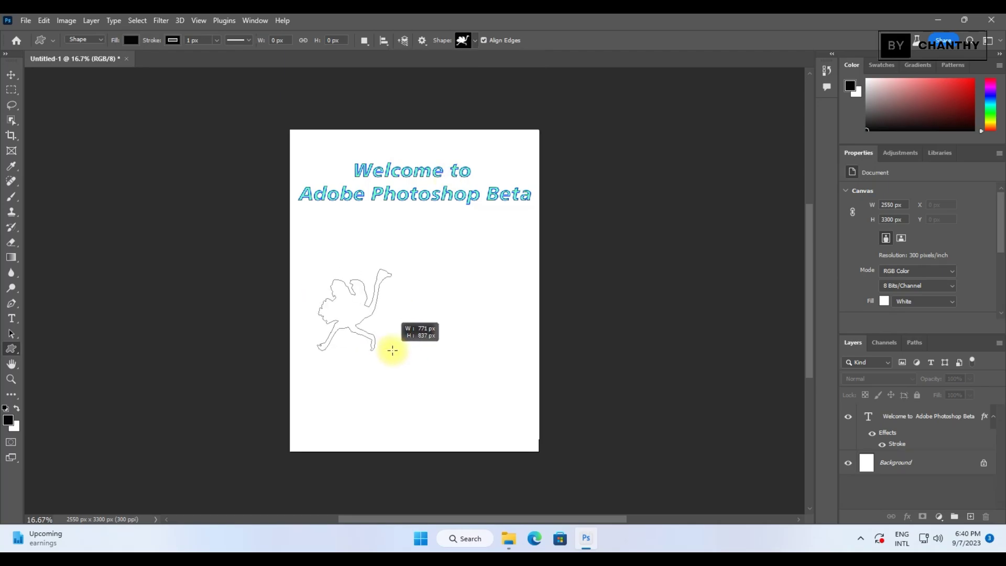
click(476, 38)
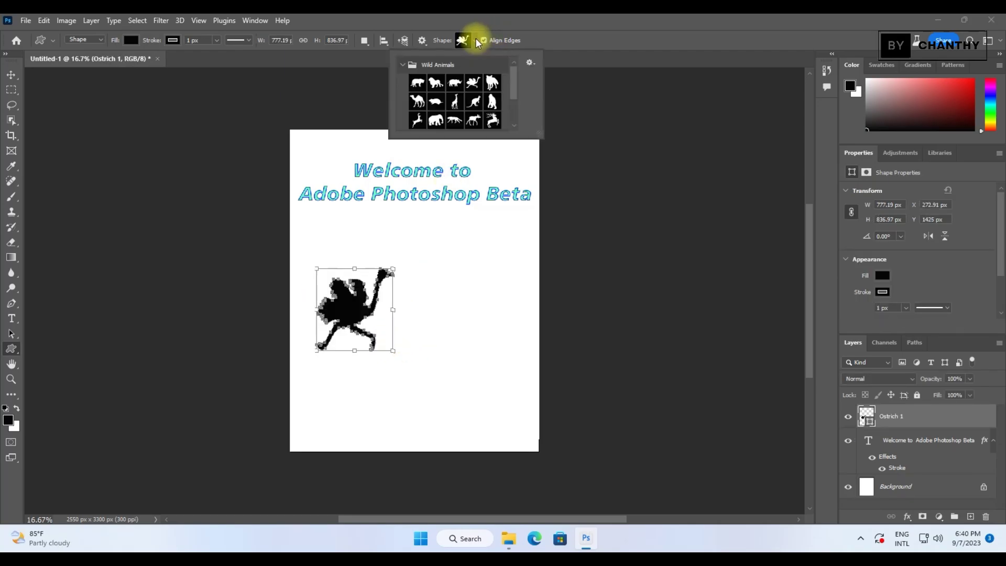
click(474, 101)
mouse_move(424, 265)
mouse_down()
mouse_move(494, 361)
mouse_move(523, 362)
mouse_up()
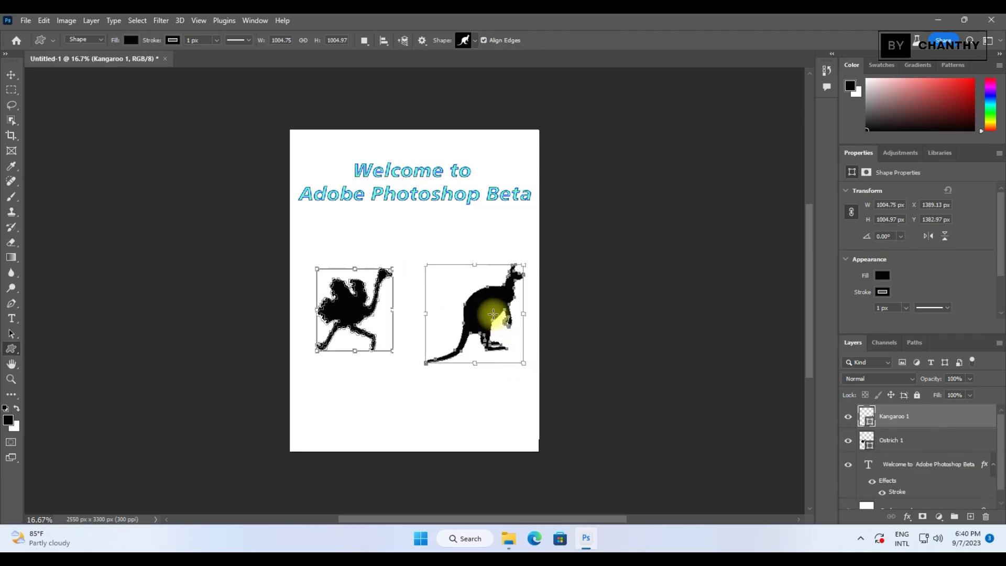
Step: Draw a tall Leaf Trees shape and centre it between the ostrich and kangaroo
click(470, 42)
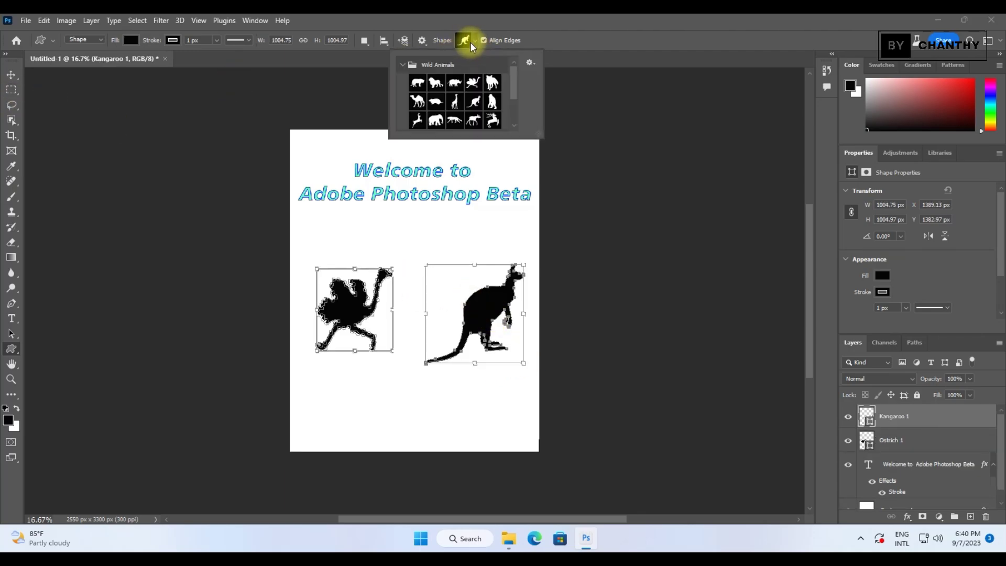
scroll(459, 101, down, 3)
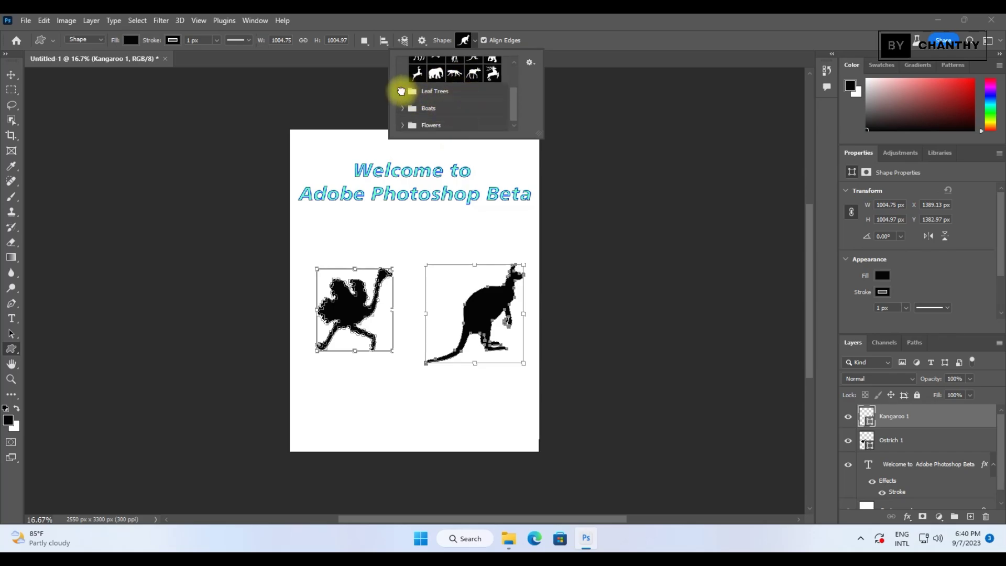
click(414, 92)
drag(406, 221, 435, 359)
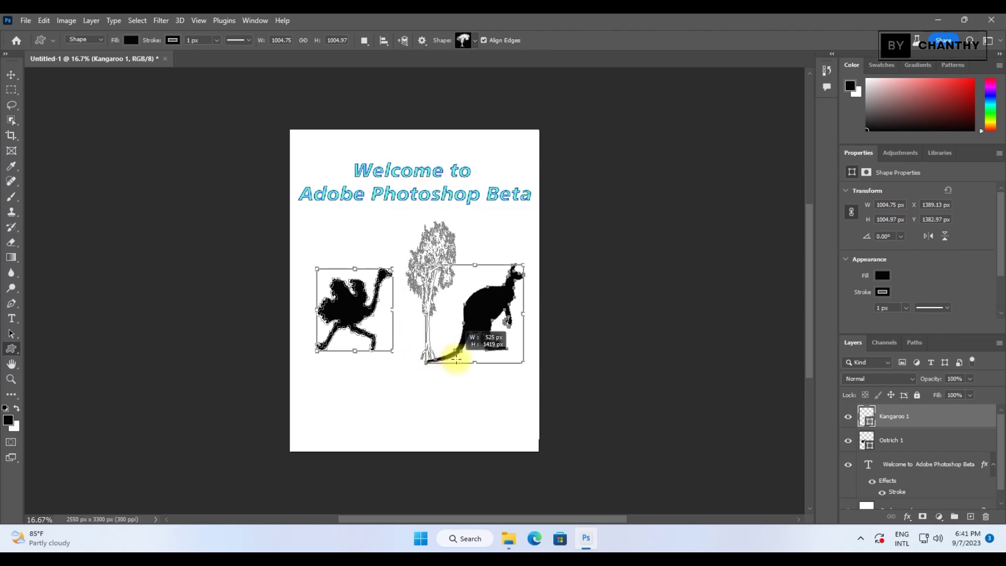
drag(435, 359, 464, 359)
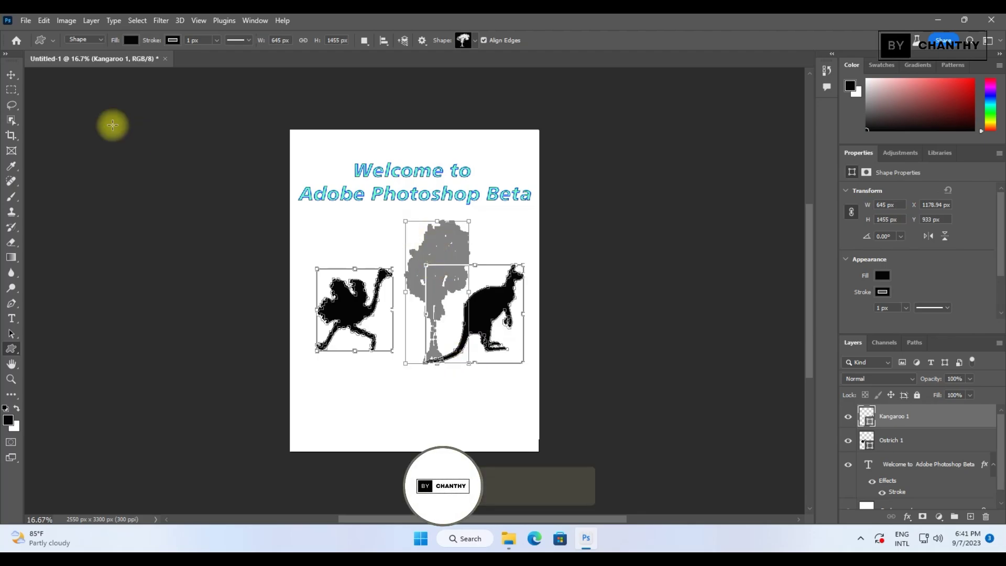
click(11, 74)
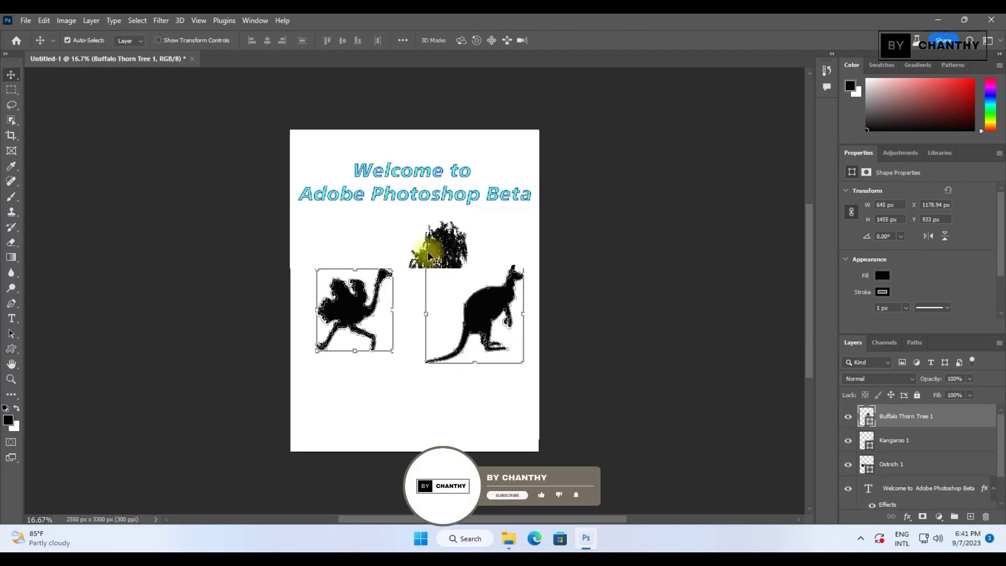
drag(436, 262, 428, 254)
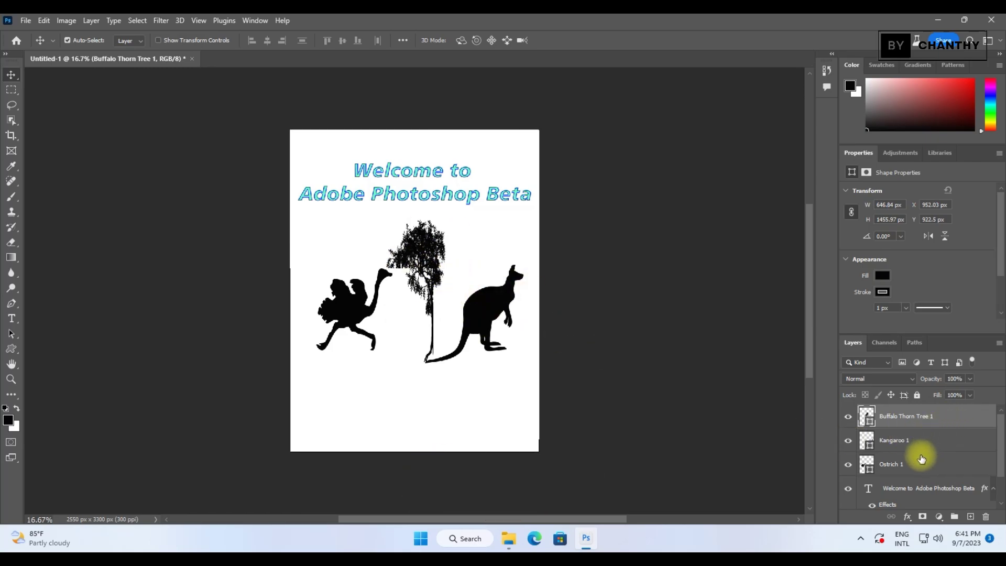
drag(449, 291, 427, 274)
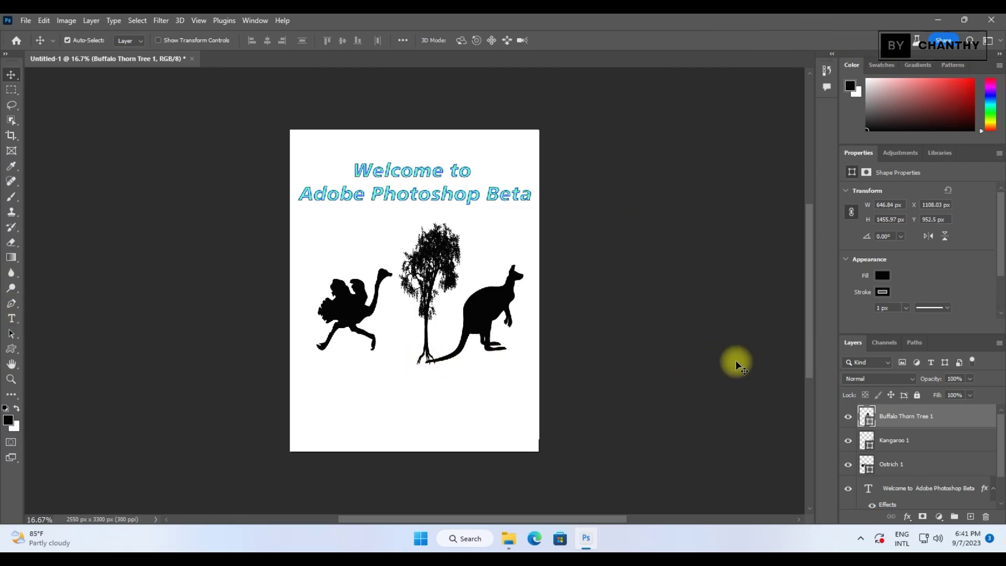
Step: Fill the tree shape with bright green
click(966, 100)
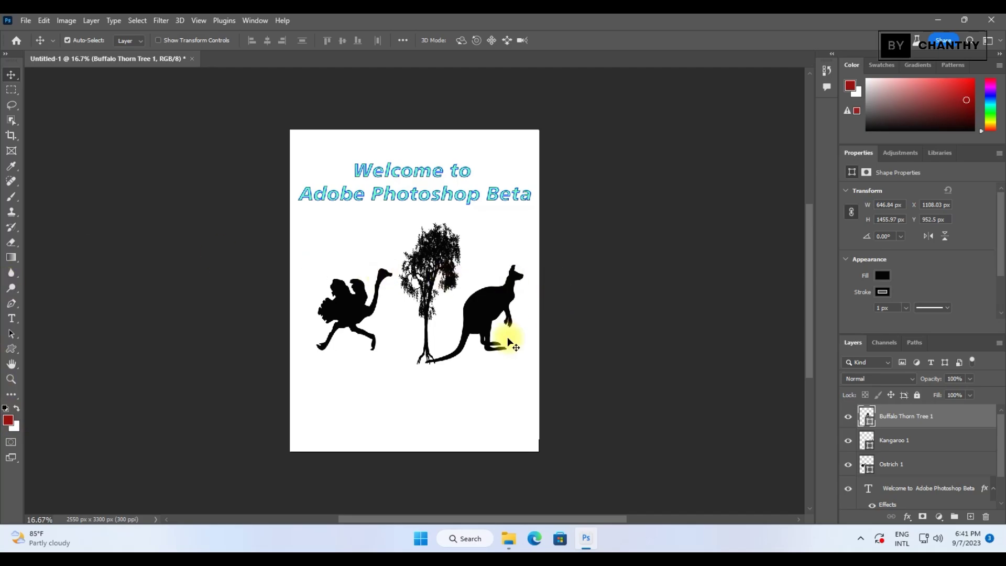
click(881, 275)
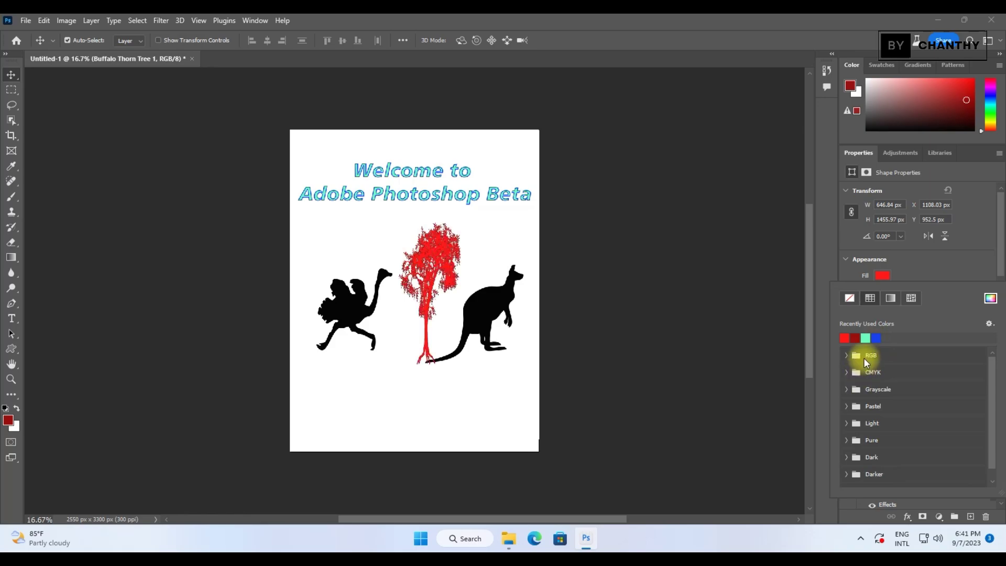
click(990, 298)
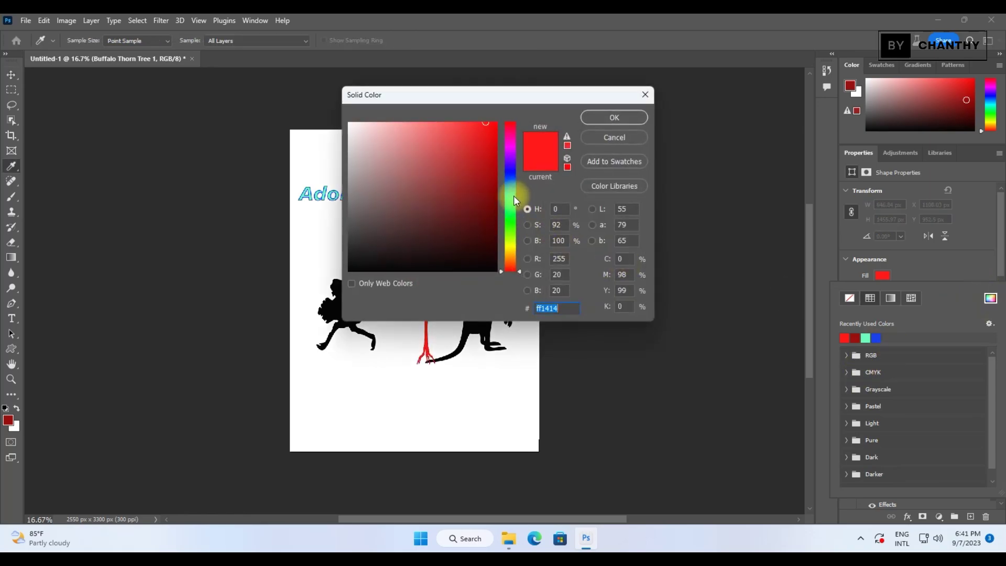
drag(514, 200, 517, 219)
mouse_move(478, 168)
mouse_down()
mouse_move(491, 137)
mouse_move(492, 161)
mouse_up()
click(614, 118)
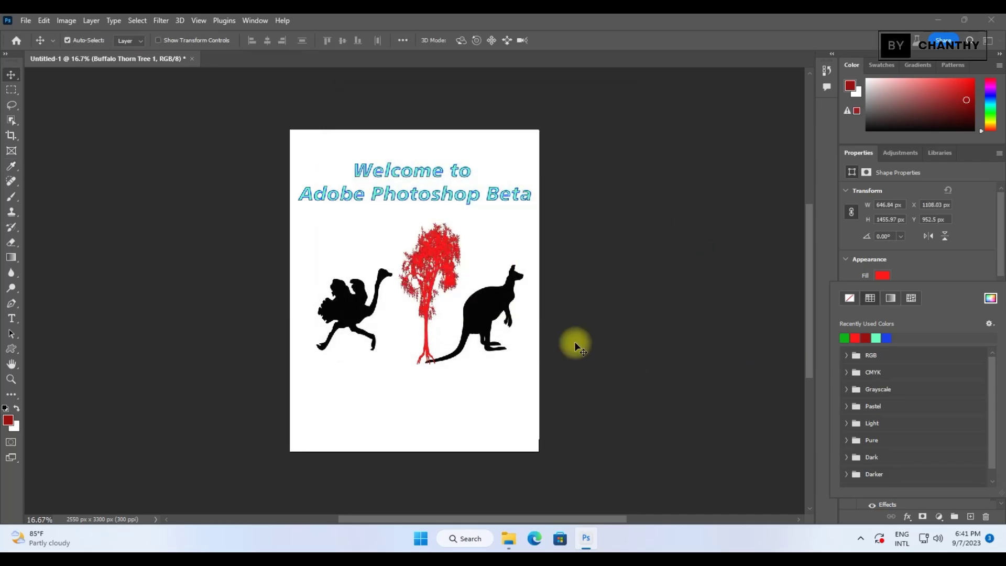
click(967, 269)
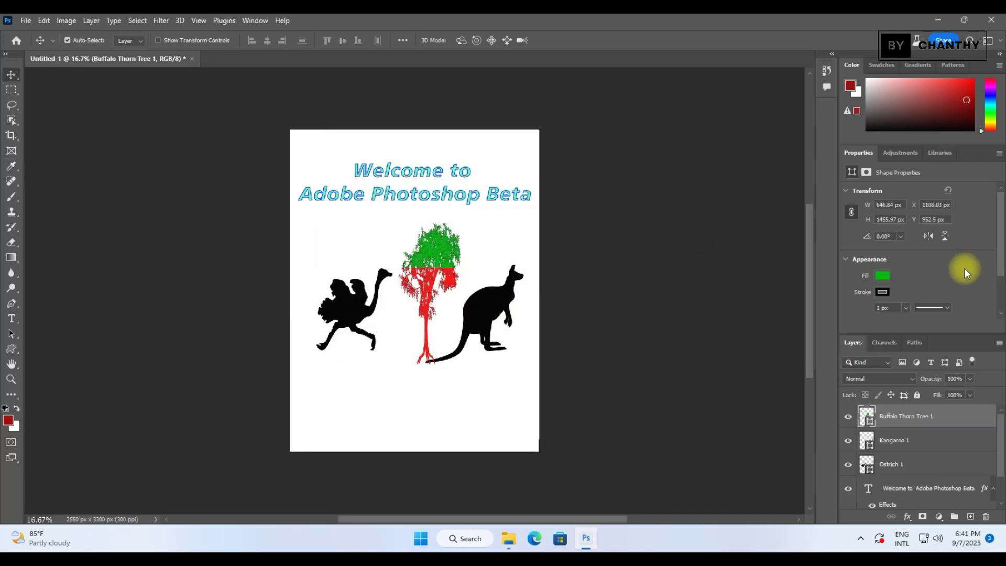
Step: Fill the Kangaroo 1 and Ostrich 1 shapes with dark red
click(898, 446)
click(881, 275)
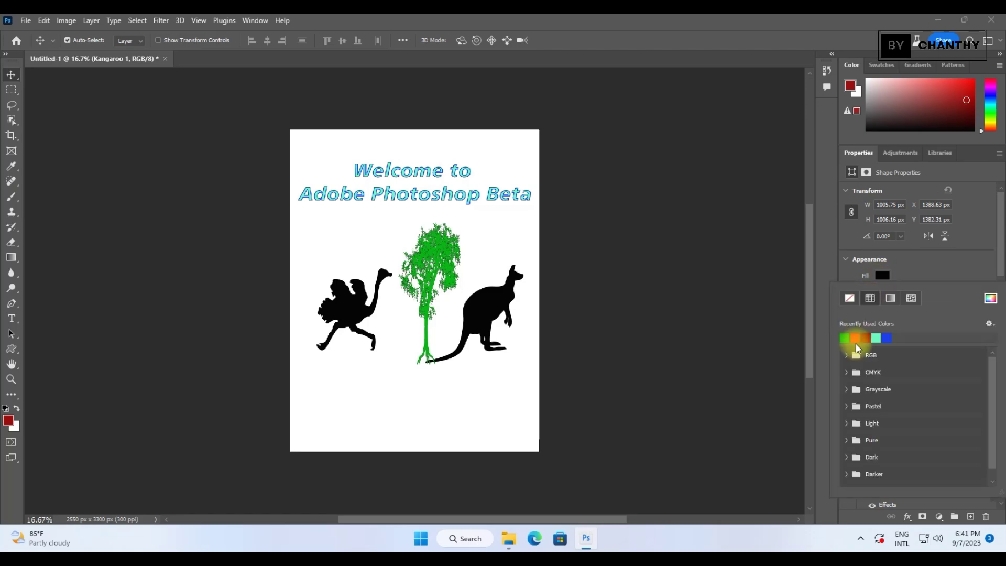
click(988, 266)
click(885, 465)
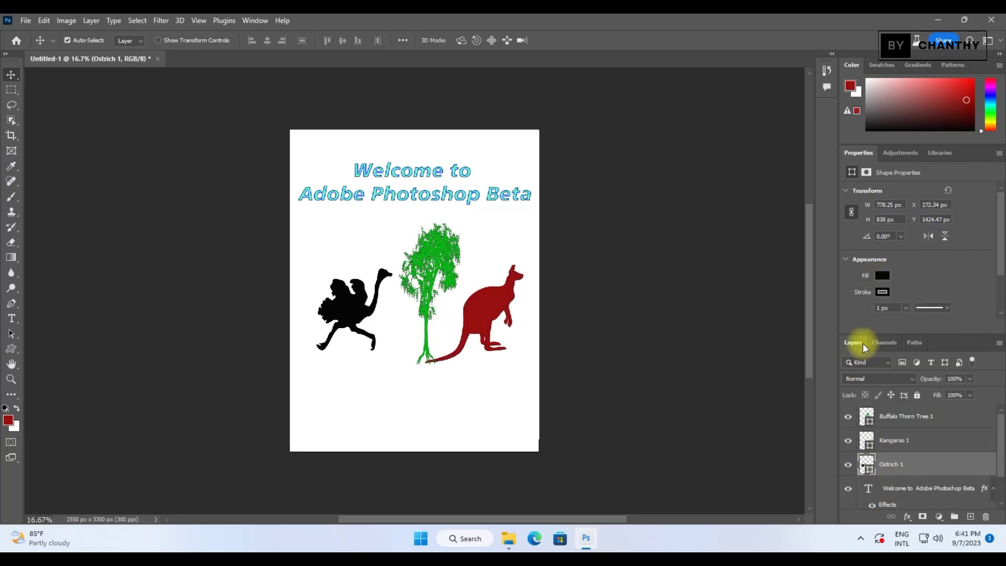
click(883, 276)
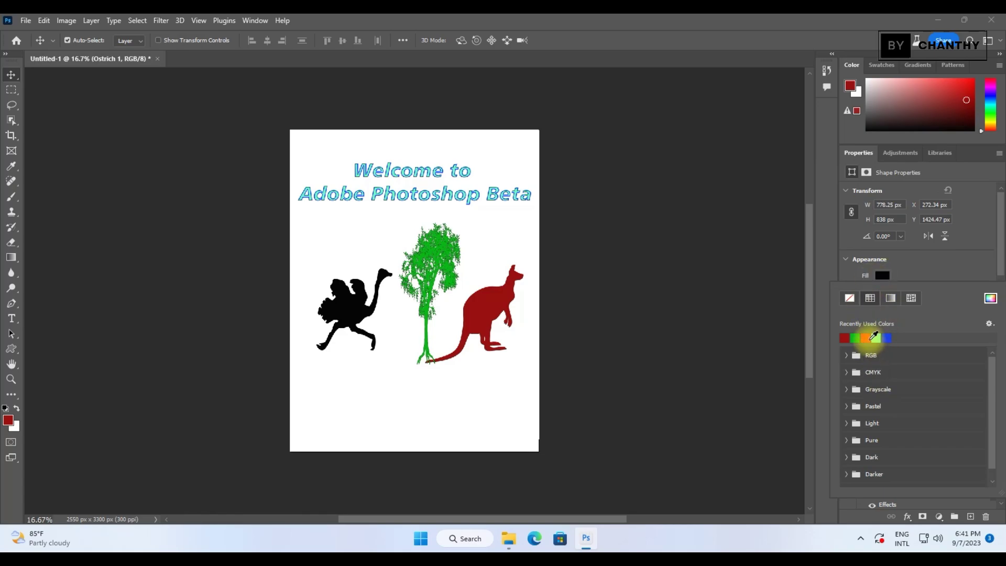
click(886, 338)
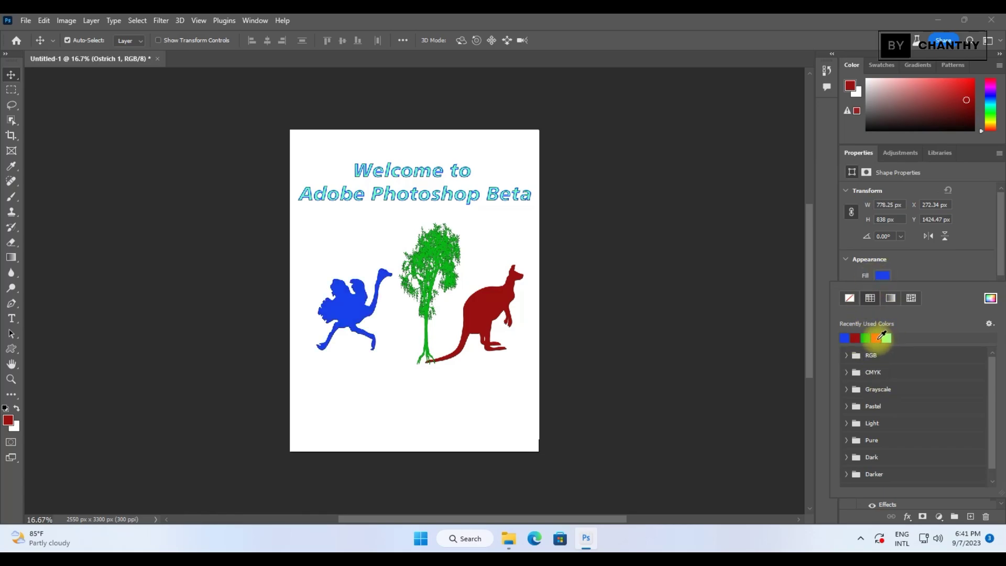
click(877, 338)
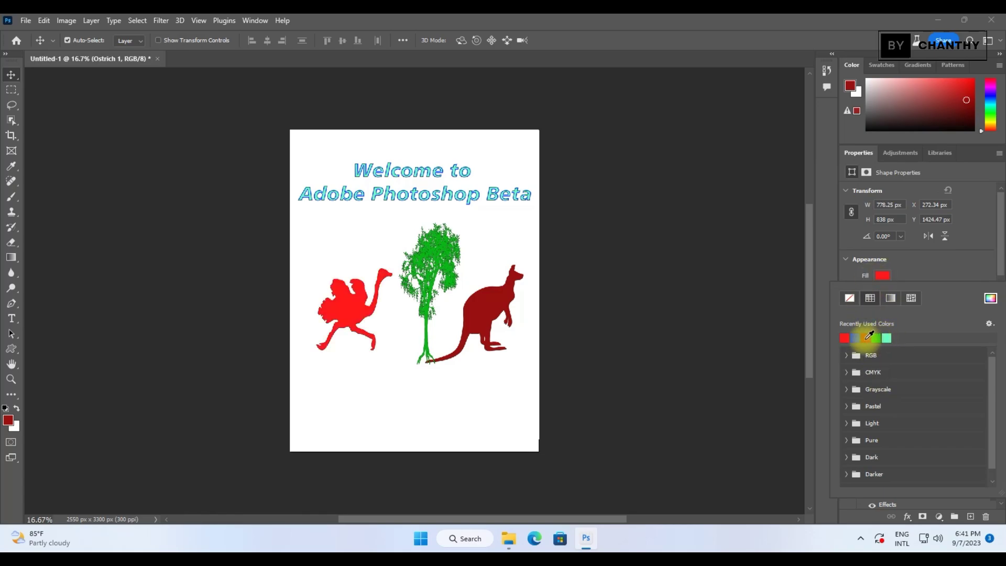
click(966, 243)
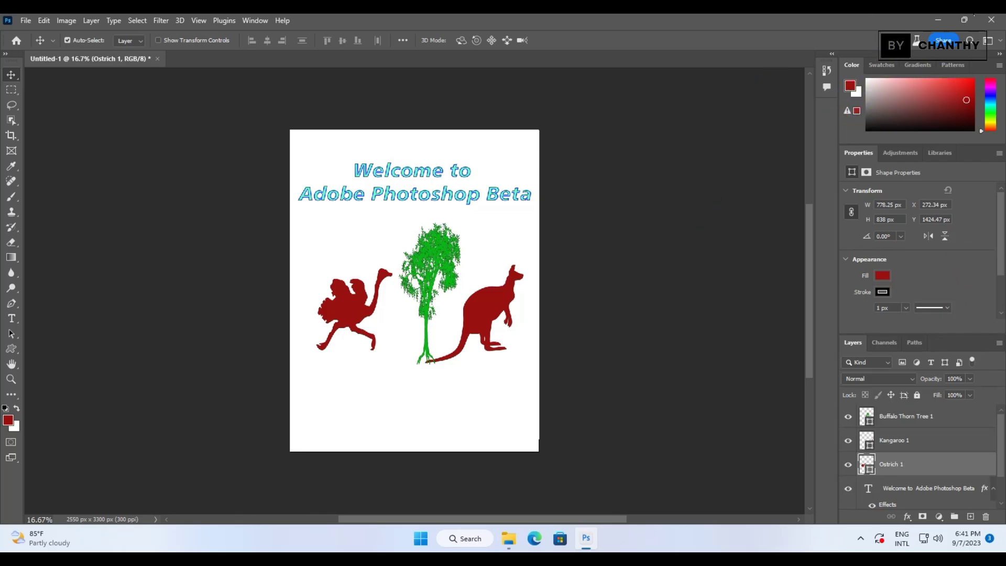